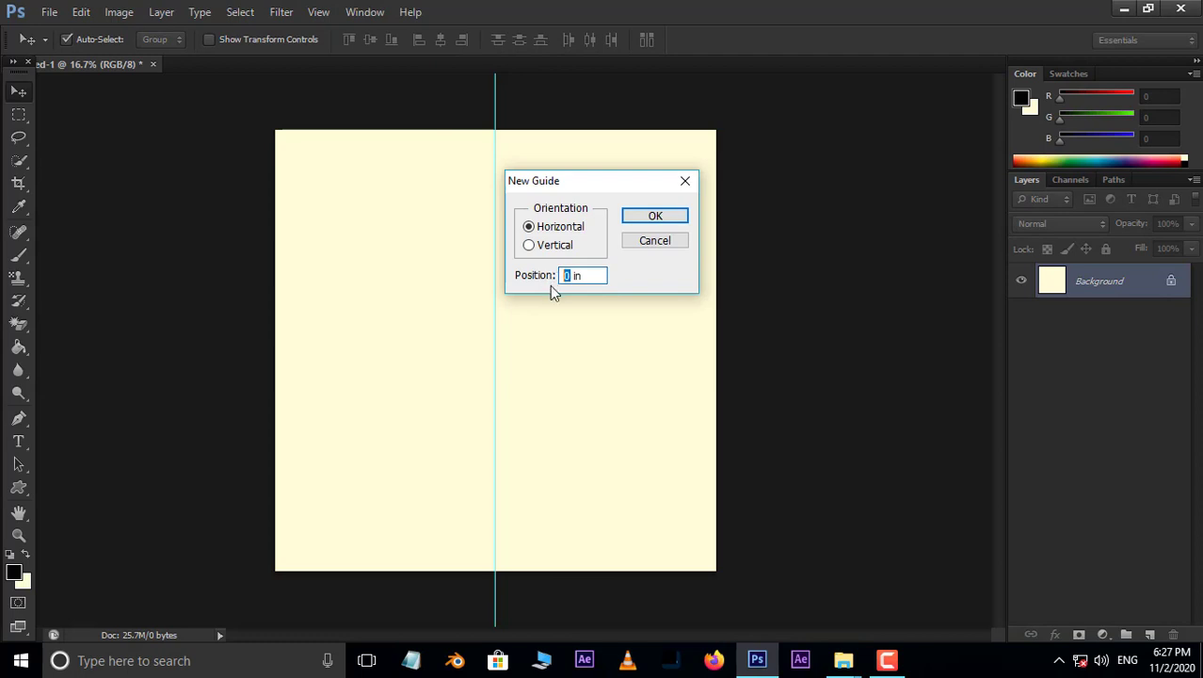
# Step: Add a horizontal guide through the middle of the canvas, crossing the vertical guide at its centre
pyautogui.write('8')
pyautogui.click(631, 225)
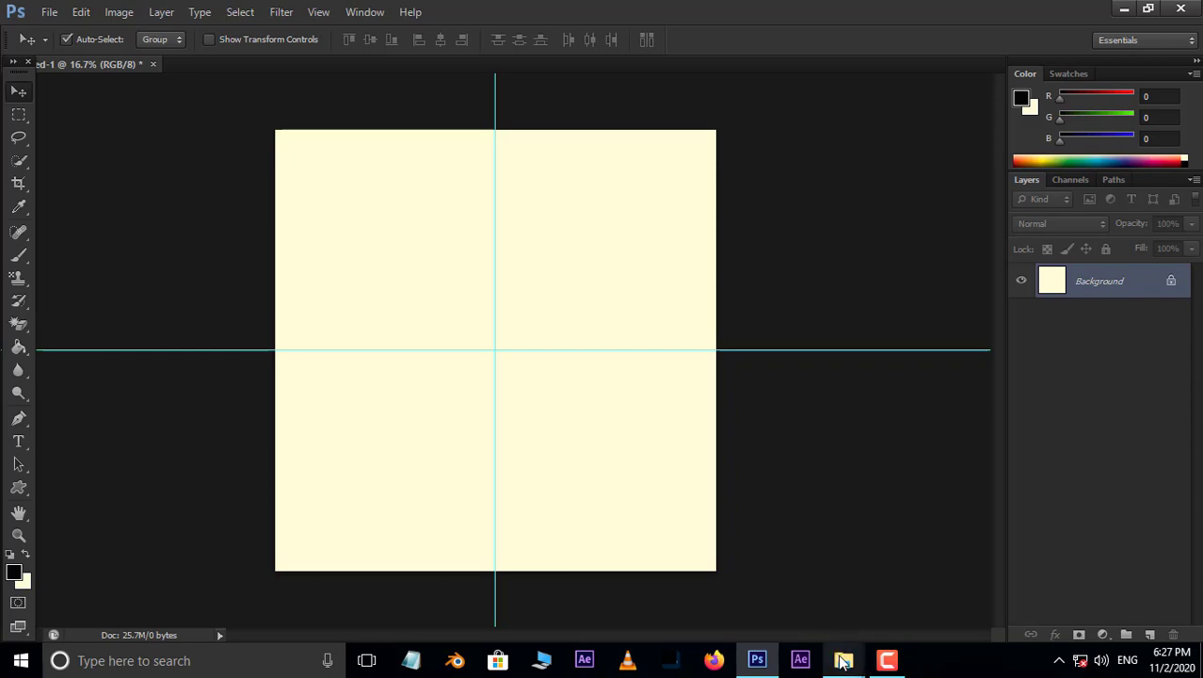
# Step: Switch to File Explorer and place 1.png to 5.png from the source folder into the Photoshop document
pyautogui.click(808, 613)
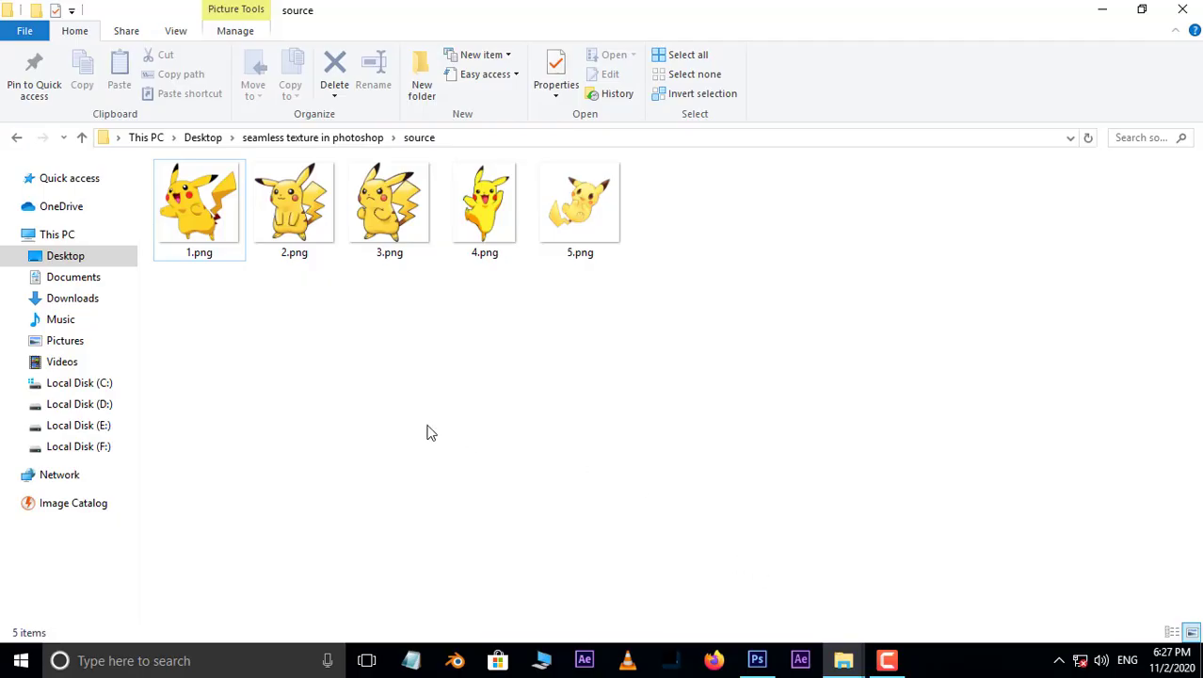
pyautogui.moveTo(195, 322); pyautogui.dragTo(650, 203)
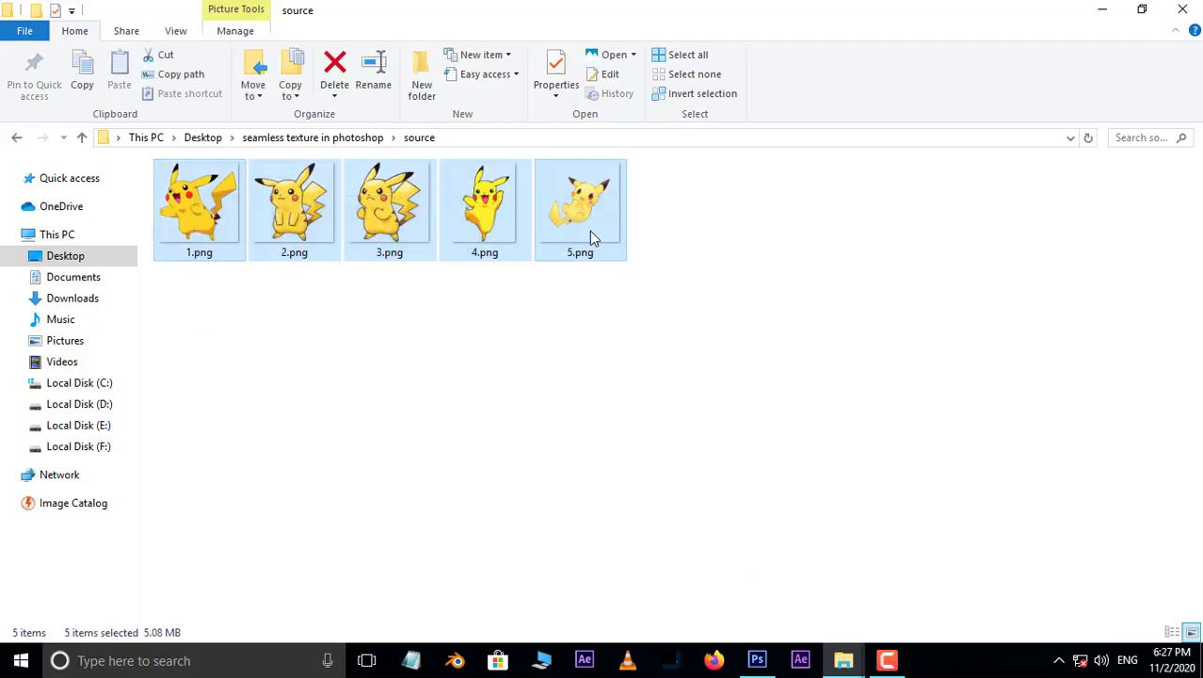
pyautogui.moveTo(589, 231); pyautogui.dragTo(581, 434)
pyautogui.press('Return')
pyautogui.press('Return')
pyautogui.press('Return')
pyautogui.press('Return')
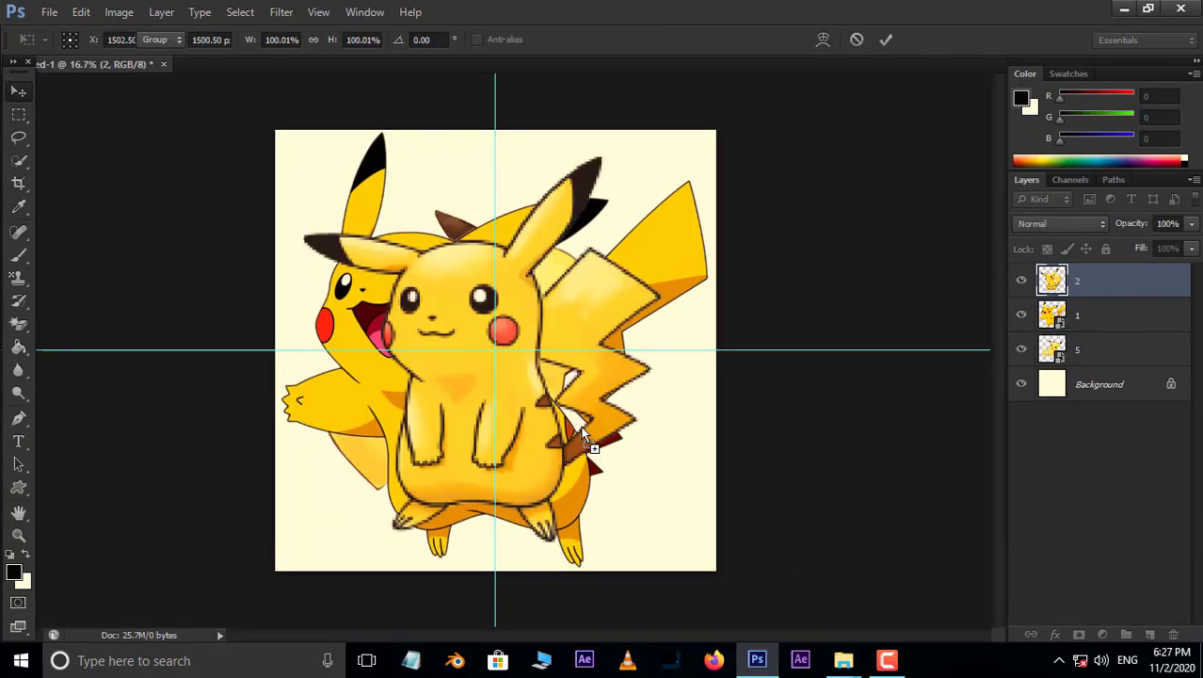
pyautogui.press('Return')
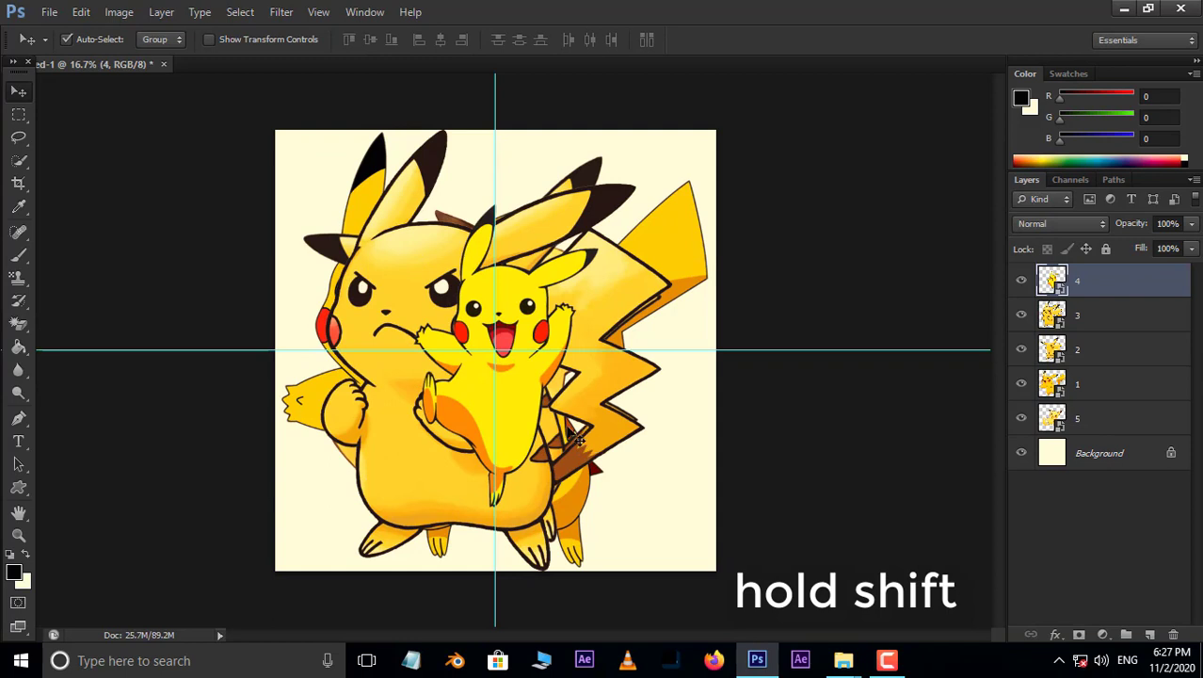
# Step: Scale all five placed image layers together about the centre to about 49.5% of their size
pyautogui.keyDown('shift'); pyautogui.click(1131, 423); pyautogui.keyUp('shift')
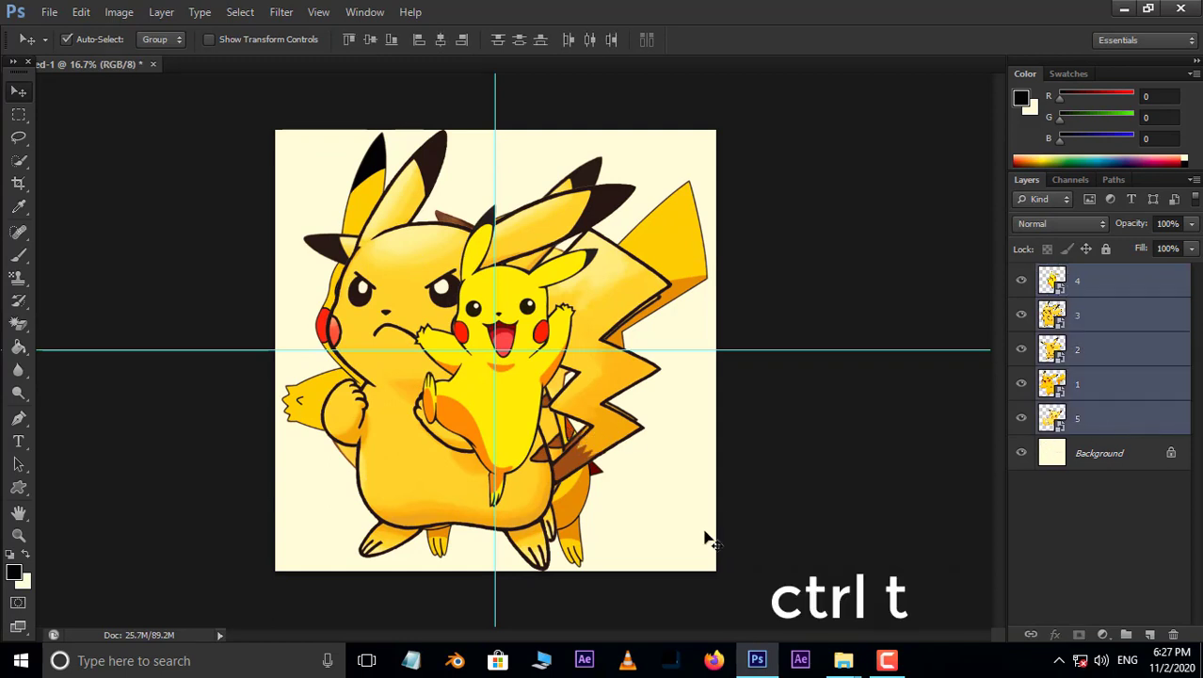
pyautogui.hotkey('ctrl', 't')
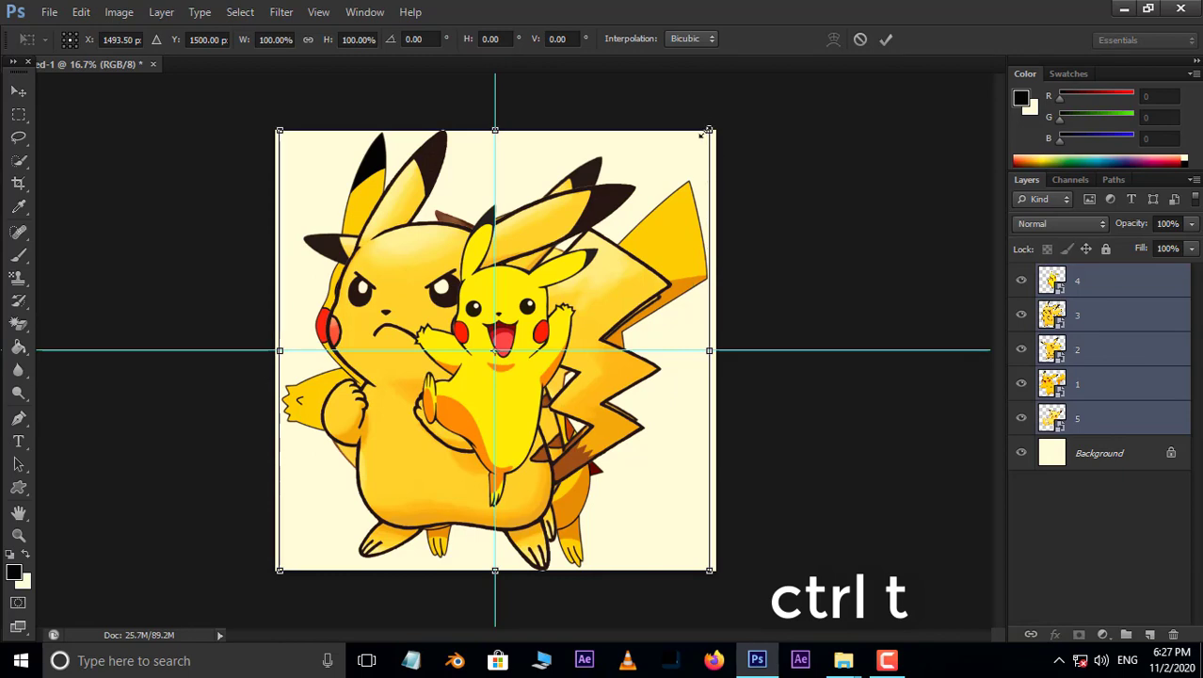
pyautogui.moveTo(710, 131); pyautogui.dragTo(578, 225)
pyautogui.press('Return')
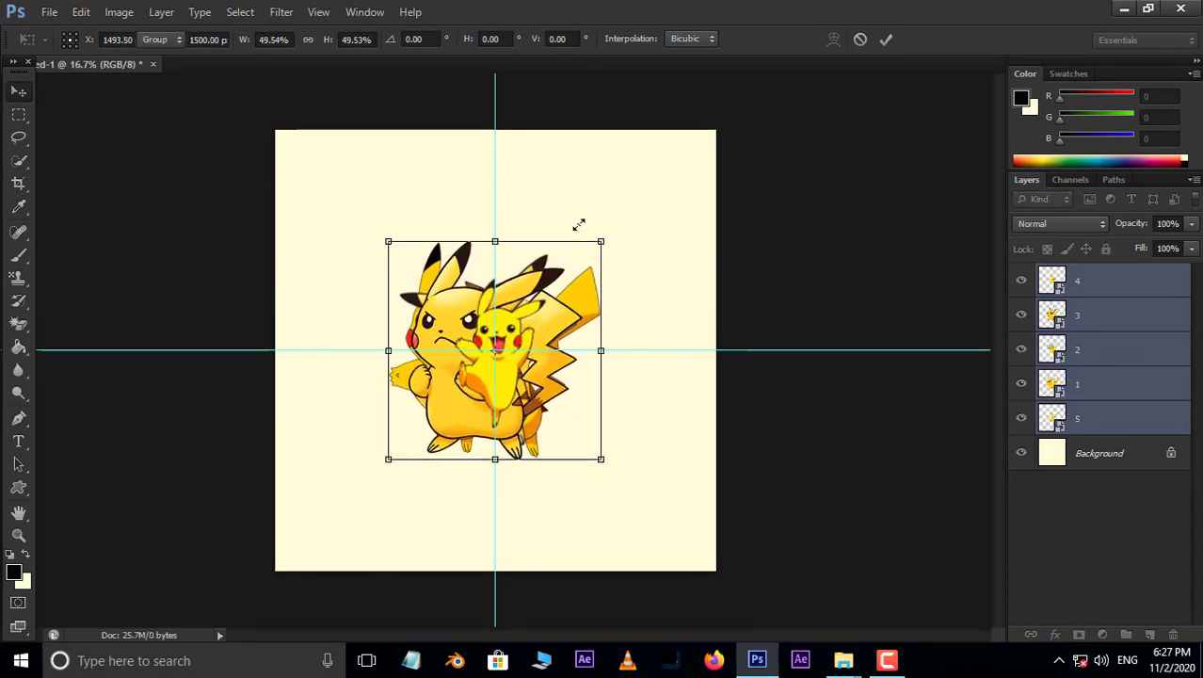
# Step: Move the angry Pikachu of layer 3 into the upper-left quadrant of the canvas
pyautogui.rightClick(462, 311)
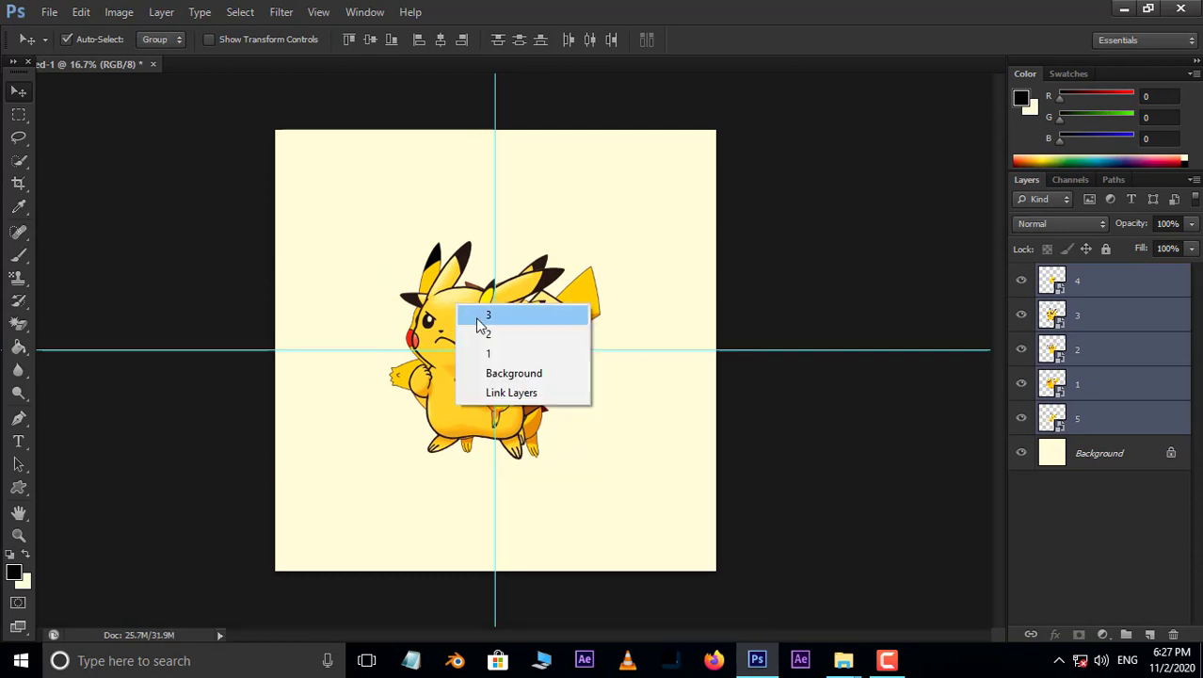
pyautogui.click(476, 318)
pyautogui.moveTo(468, 317); pyautogui.dragTo(344, 184)
pyautogui.moveTo(361, 141)
pyautogui.mouseDown()
pyautogui.moveTo(355, 162)
pyautogui.moveTo(359, 149)
pyautogui.mouseUp()
# Step: Arrange layer 4 at the canvas's upper centre, layer 2 in the lower-right quadrant and layer 1 in the lower-left quadrant
pyautogui.rightClick(513, 366)
pyautogui.click(544, 374)
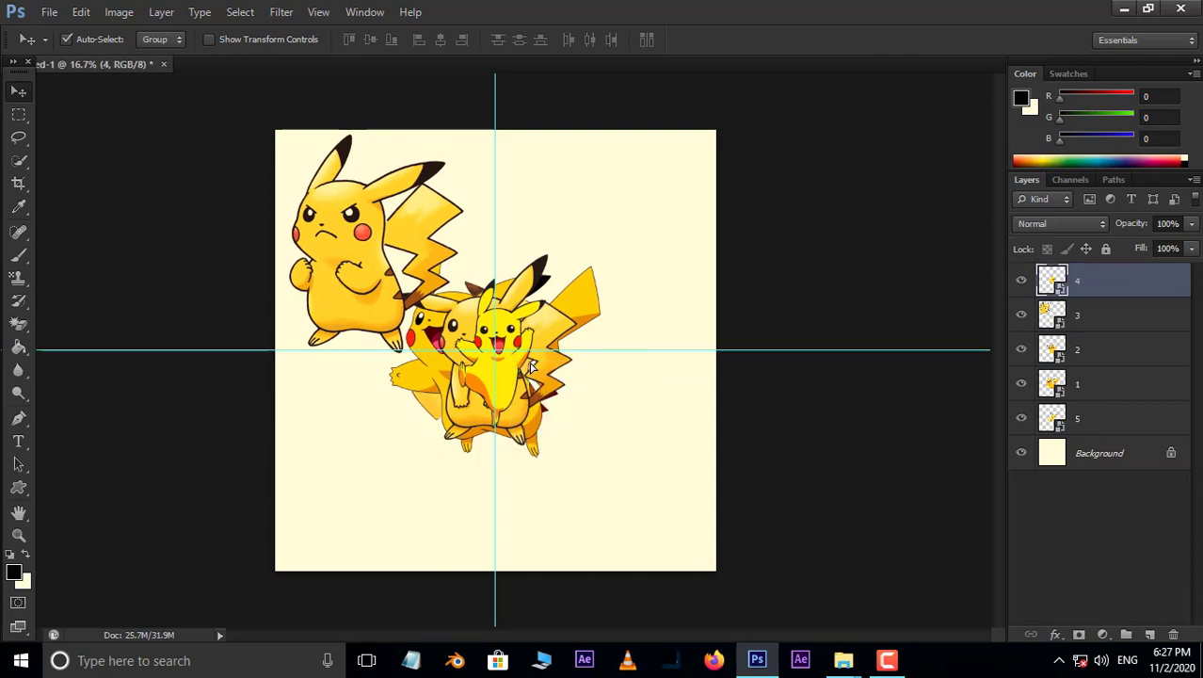
pyautogui.moveTo(544, 374); pyautogui.dragTo(661, 454)
pyautogui.rightClick(504, 367)
pyautogui.click(532, 375)
pyautogui.moveTo(491, 437); pyautogui.dragTo(411, 531)
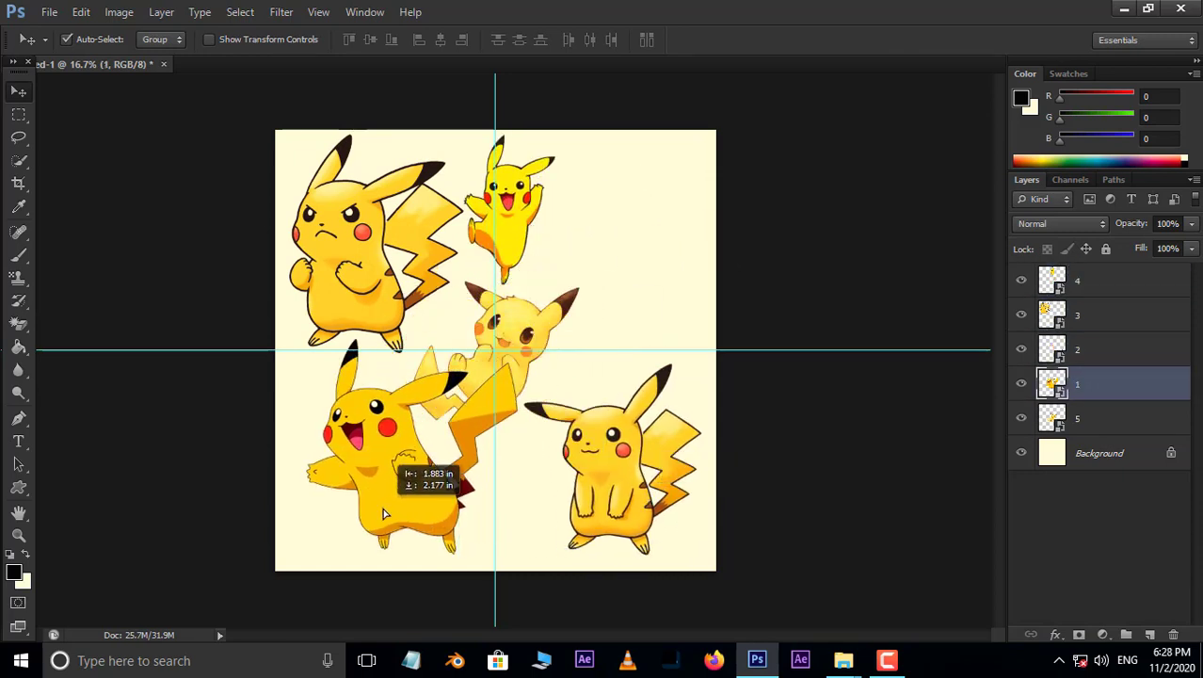
# Step: Move the layer 5 Pikachu into the upper-right quadrant, then mirror it horizontally and rotate it slightly clockwise
pyautogui.moveTo(544, 333); pyautogui.dragTo(666, 251)
pyautogui.hotkey('ctrl', 't')
pyautogui.rightClick(621, 258)
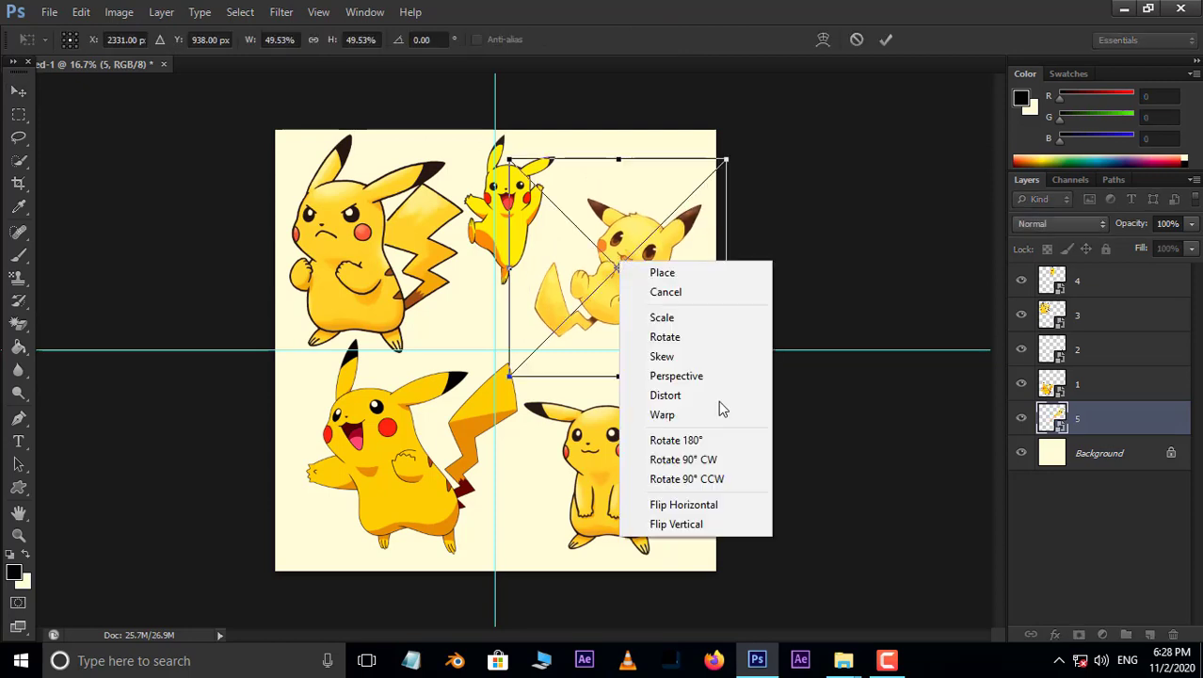
pyautogui.click(658, 352)
pyautogui.moveTo(736, 203); pyautogui.dragTo(827, 163)
pyautogui.press('Return')
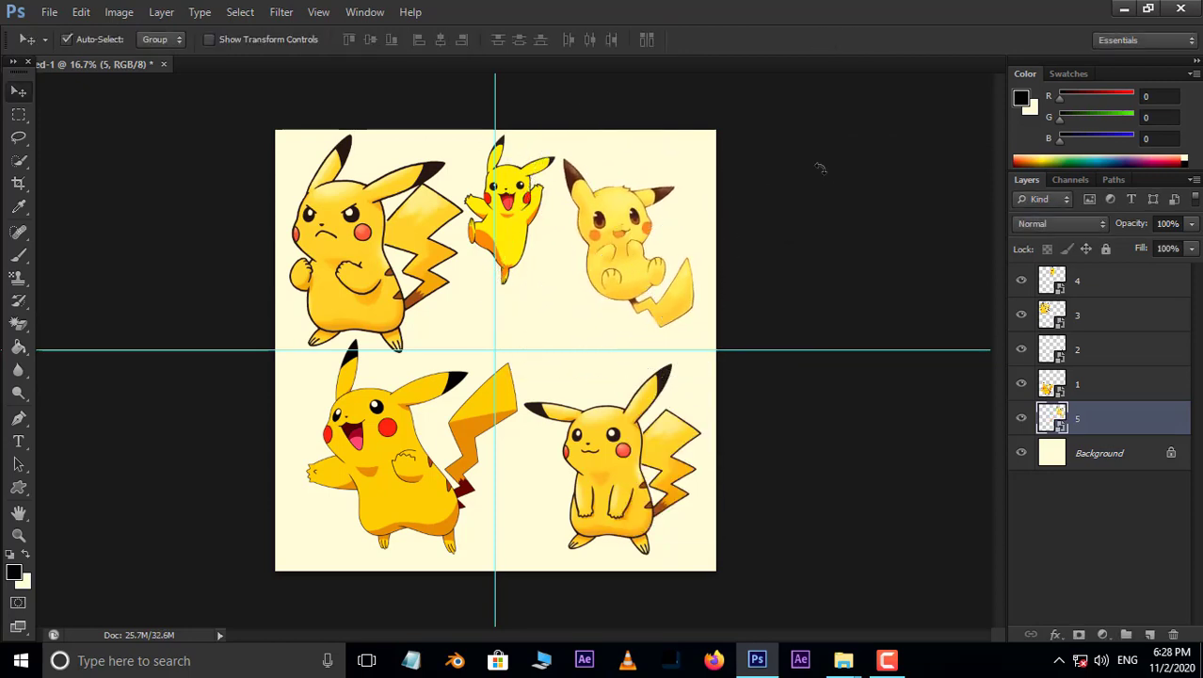
# Step: Rasterize the five Pikachu smart object layers and deselect them
pyautogui.keyDown('shift'); pyautogui.click(1093, 293); pyautogui.keyUp('shift')
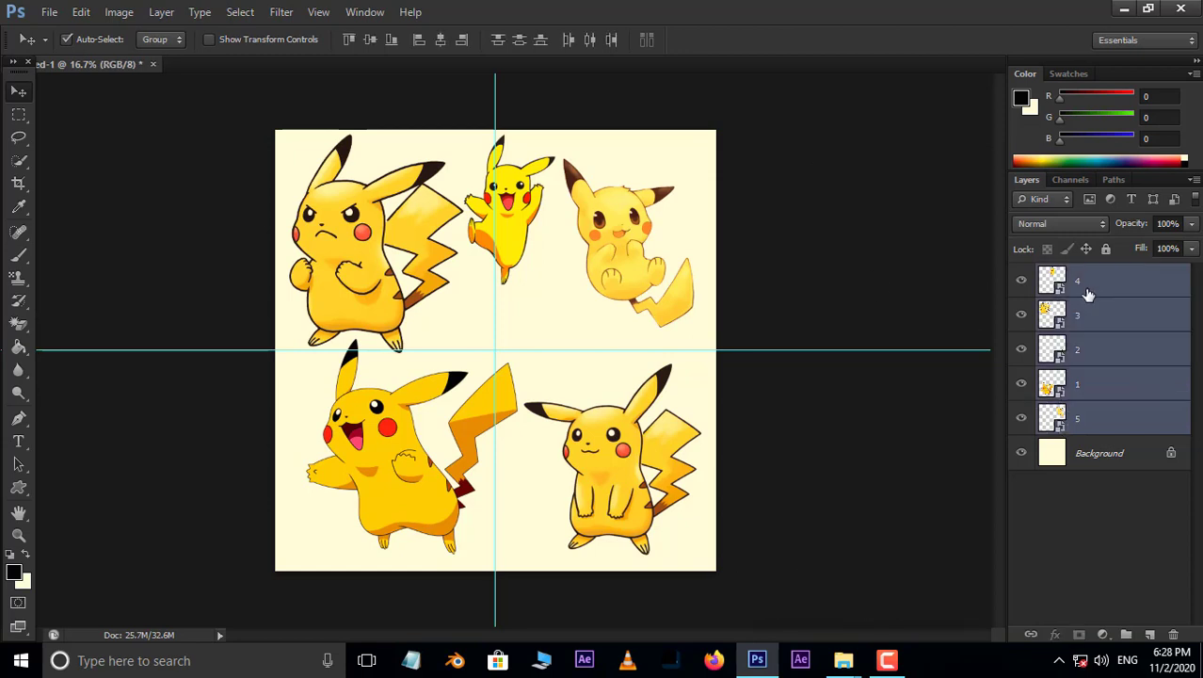
pyautogui.rightClick(1088, 295)
pyautogui.click(967, 211)
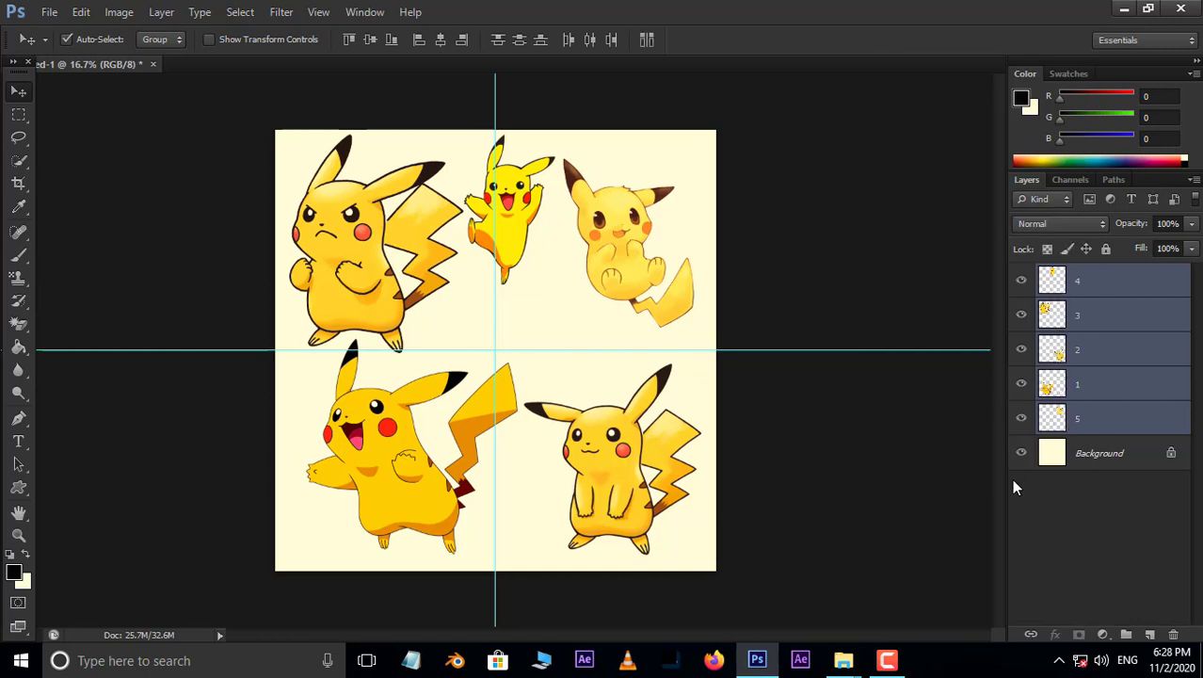
pyautogui.click(1073, 519)
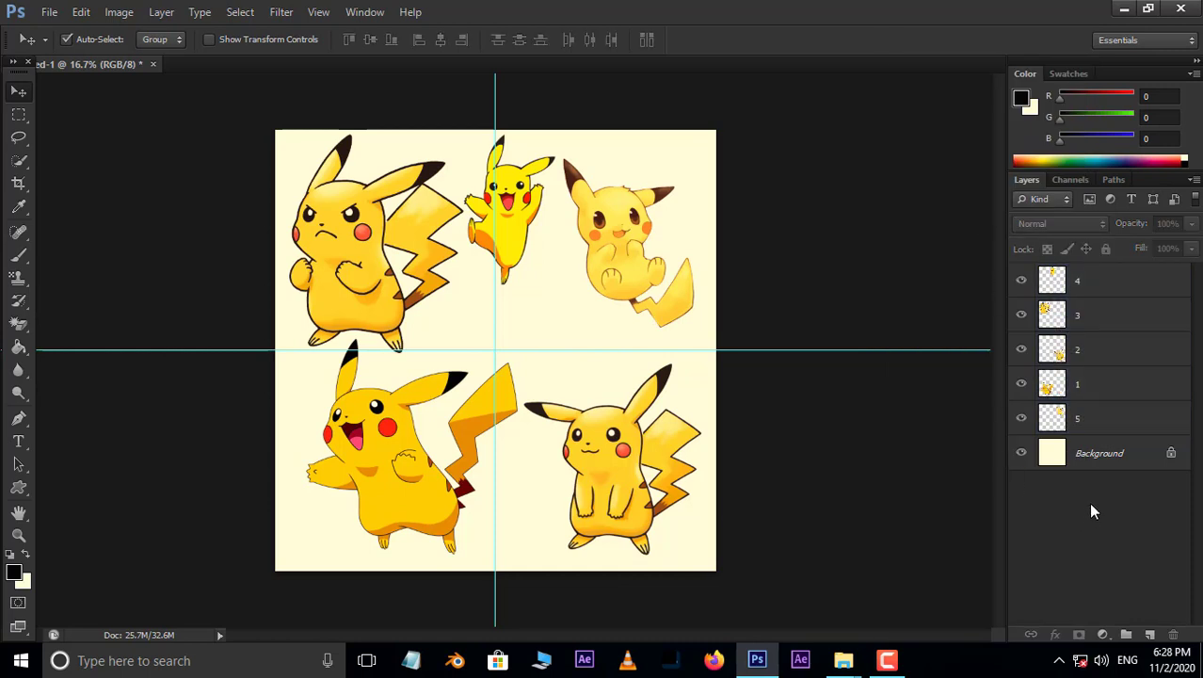
# Step: Recolour the layer 4 Pikachu bright green using Hue/Saturation with Colorize and a strong saturation
pyautogui.click(1088, 287)
pyautogui.hotkey('ctrl', 'u')
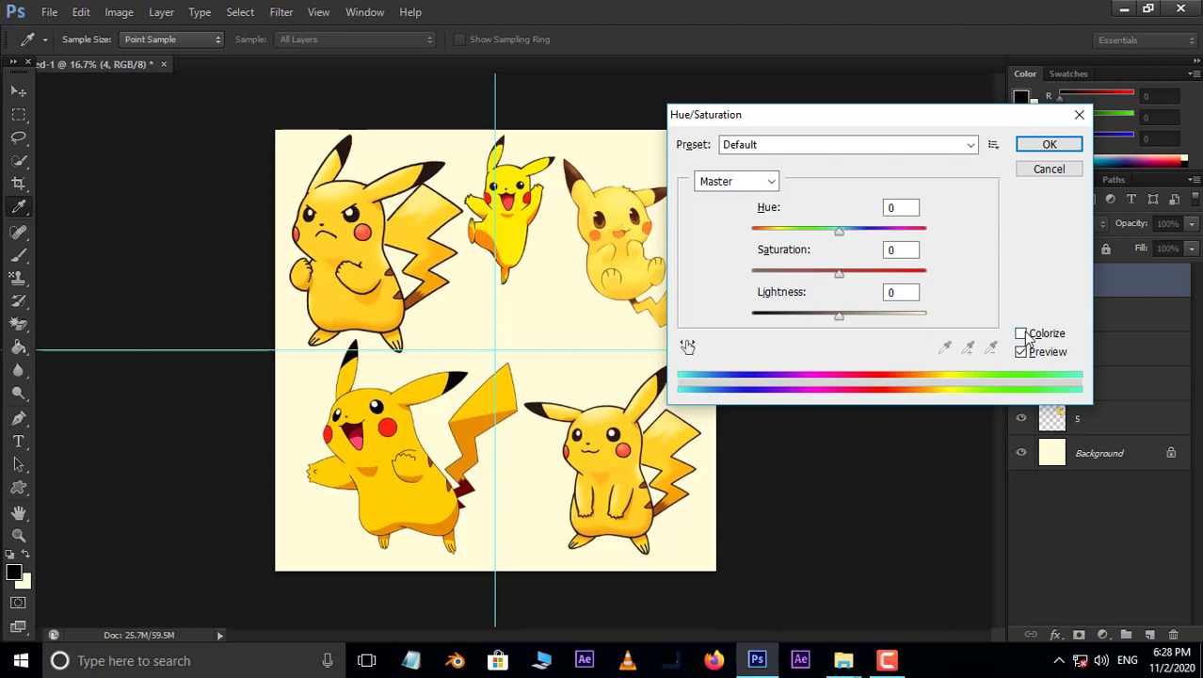
pyautogui.click(1022, 334)
pyautogui.click(843, 239)
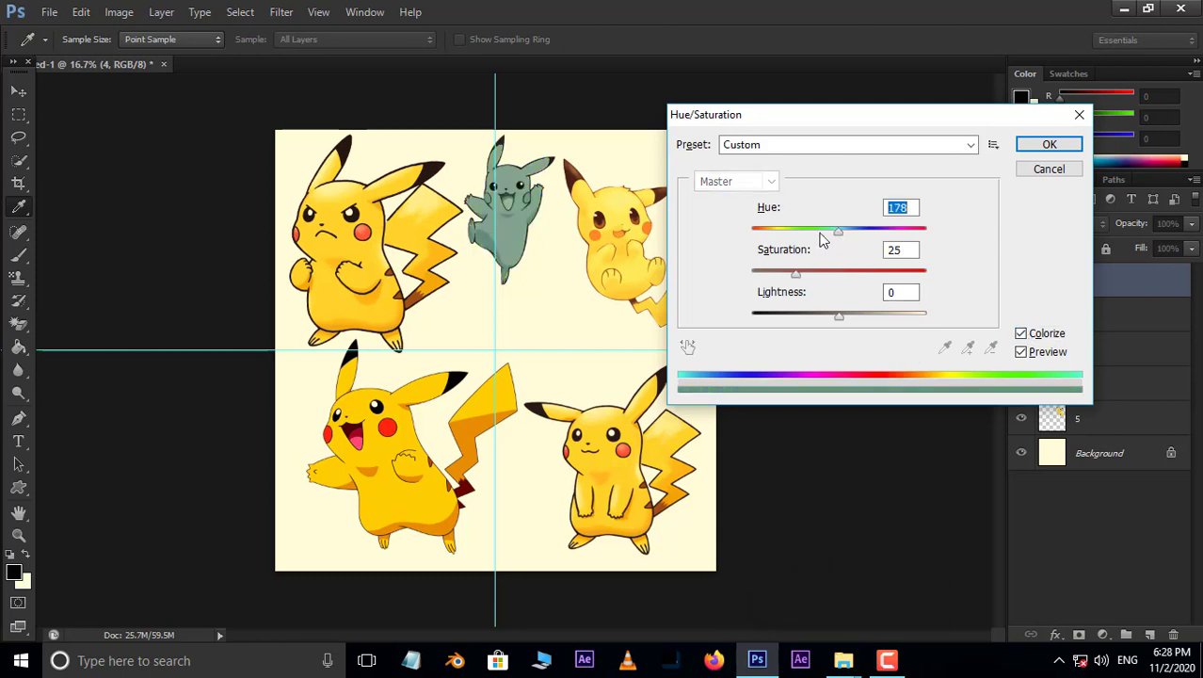
pyautogui.moveTo(798, 273); pyautogui.dragTo(890, 282)
pyautogui.click(1049, 144)
pyautogui.press('v')
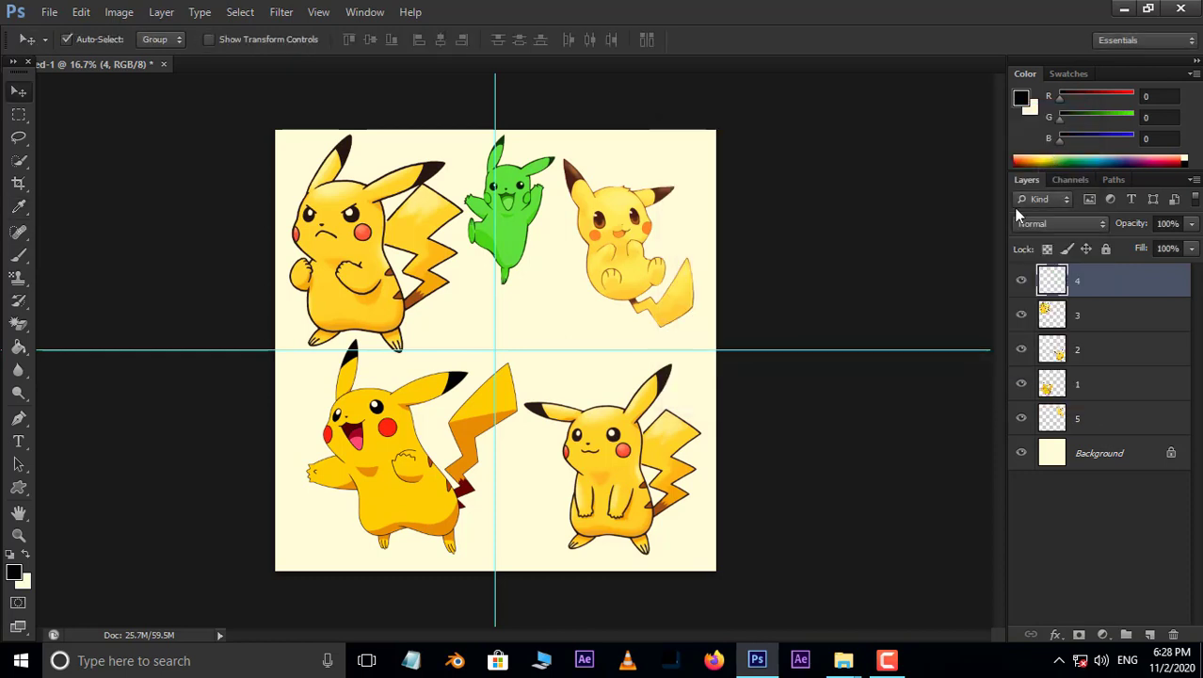
# Step: Recolour the layer 3 Pikachu green using Hue/Saturation with Colorize, a hue of 142 and increased saturation
pyautogui.click(1031, 316)
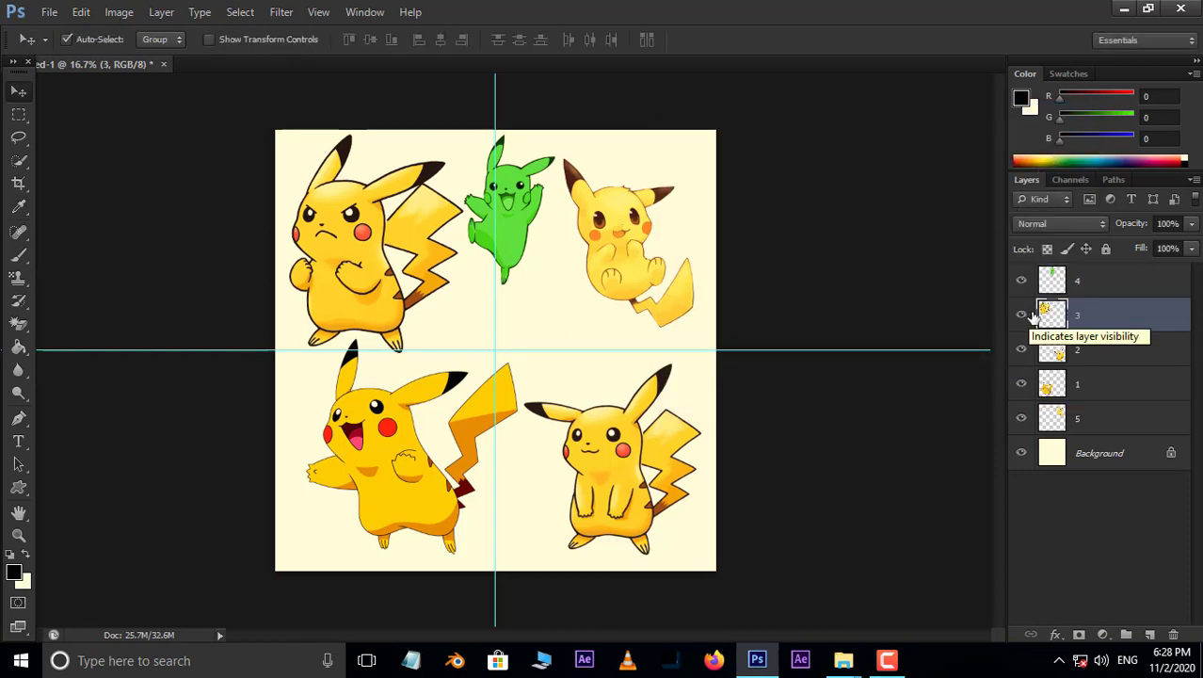
pyautogui.click(125, 11)
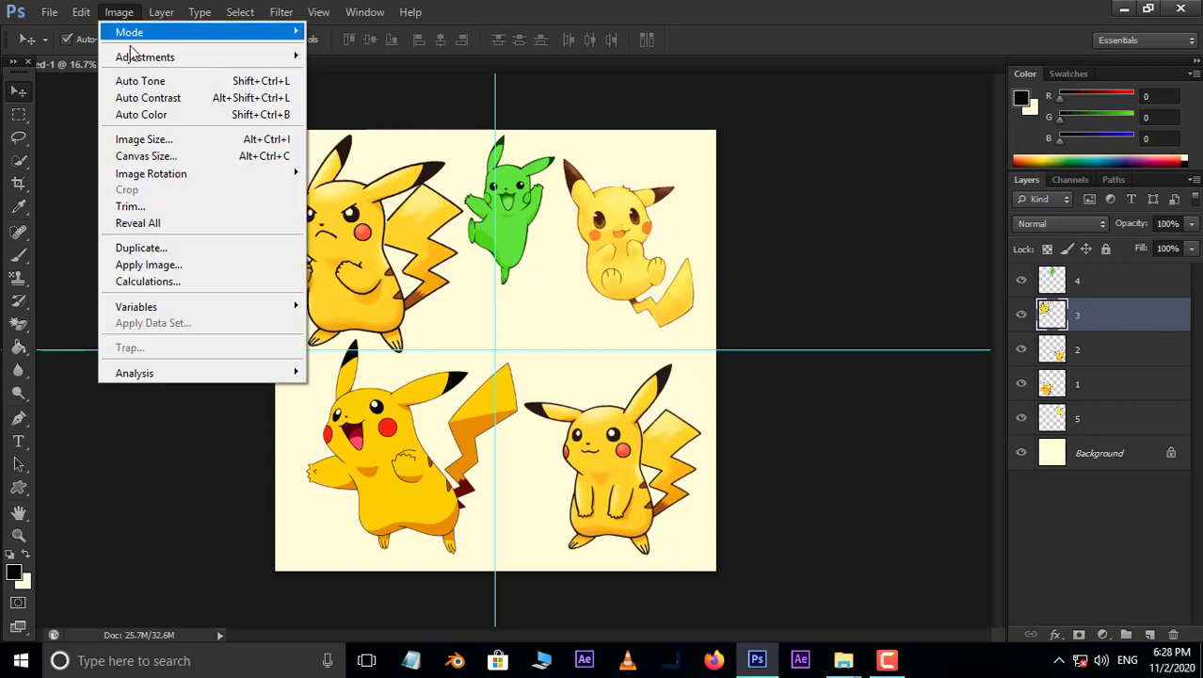
pyautogui.moveTo(134, 59)
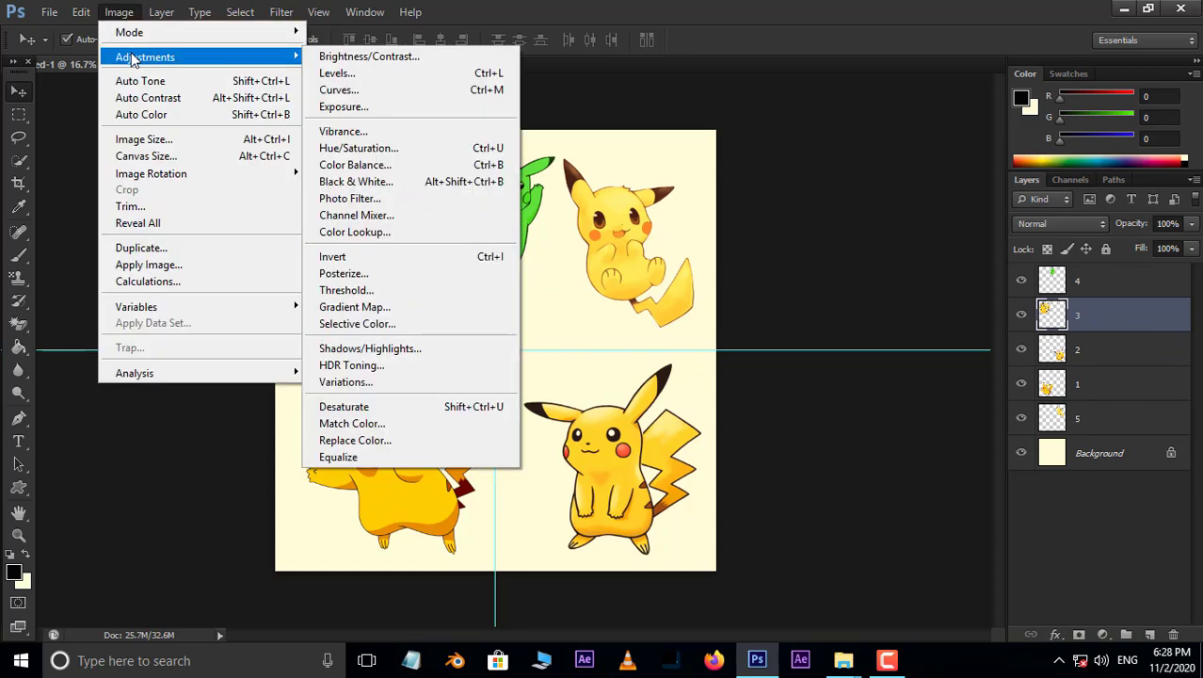
pyautogui.click(396, 153)
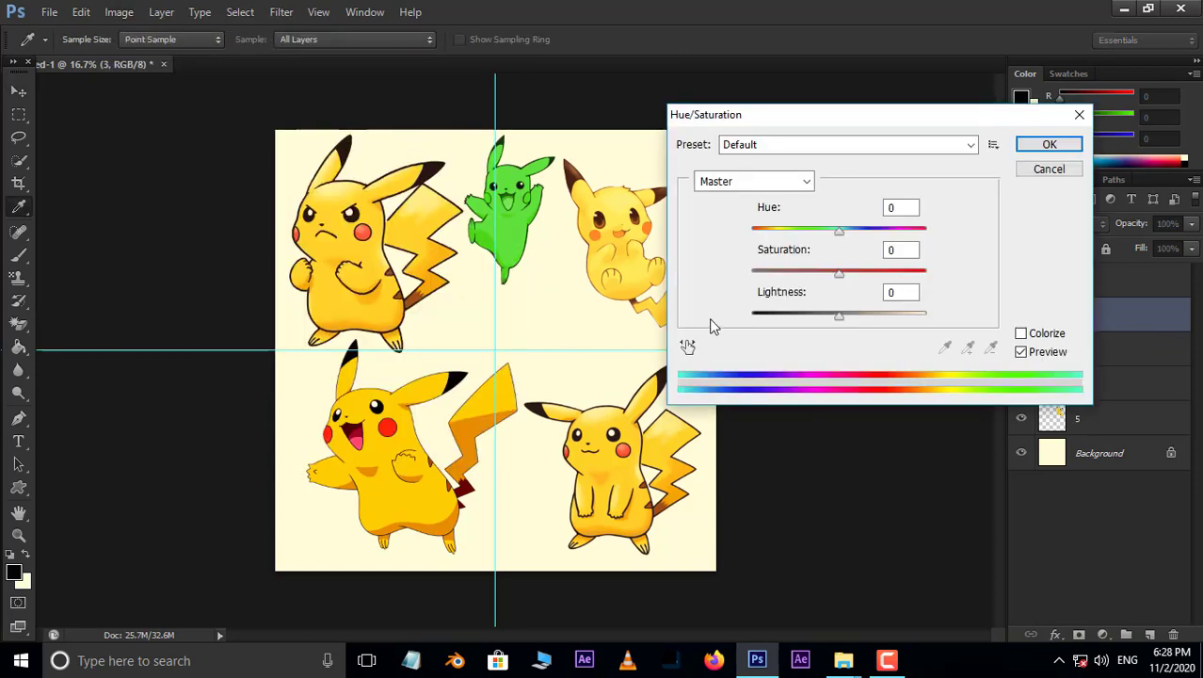
pyautogui.click(1021, 334)
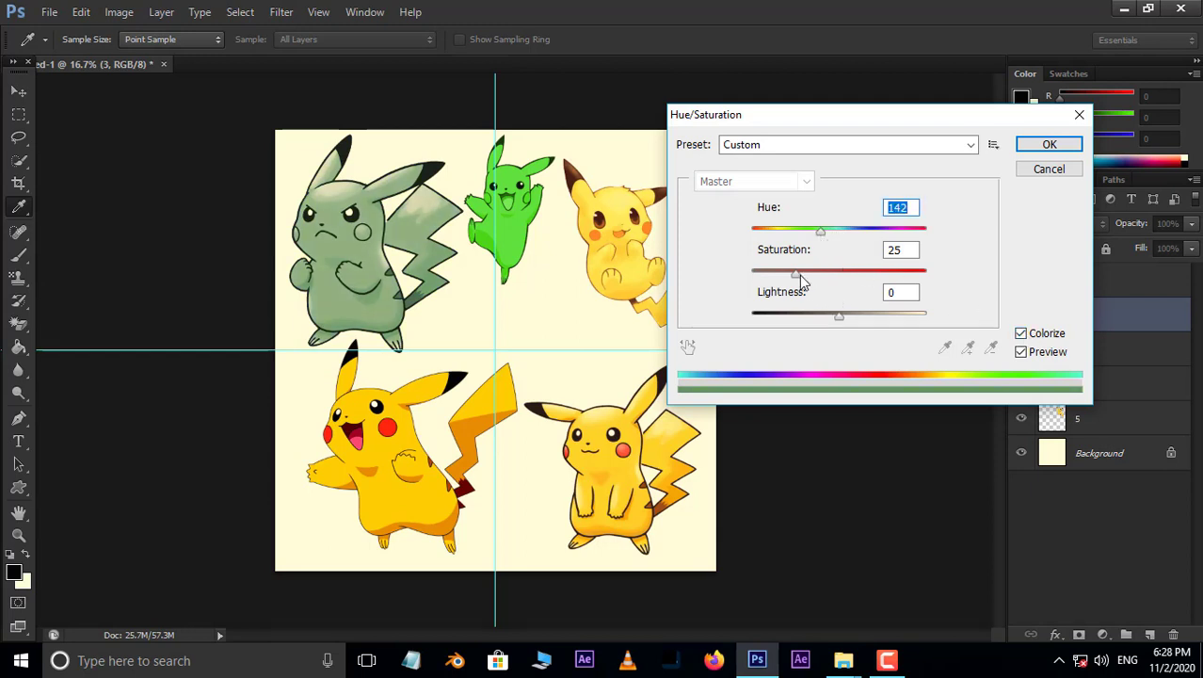
pyautogui.press('Tab')
pyautogui.click(1062, 146)
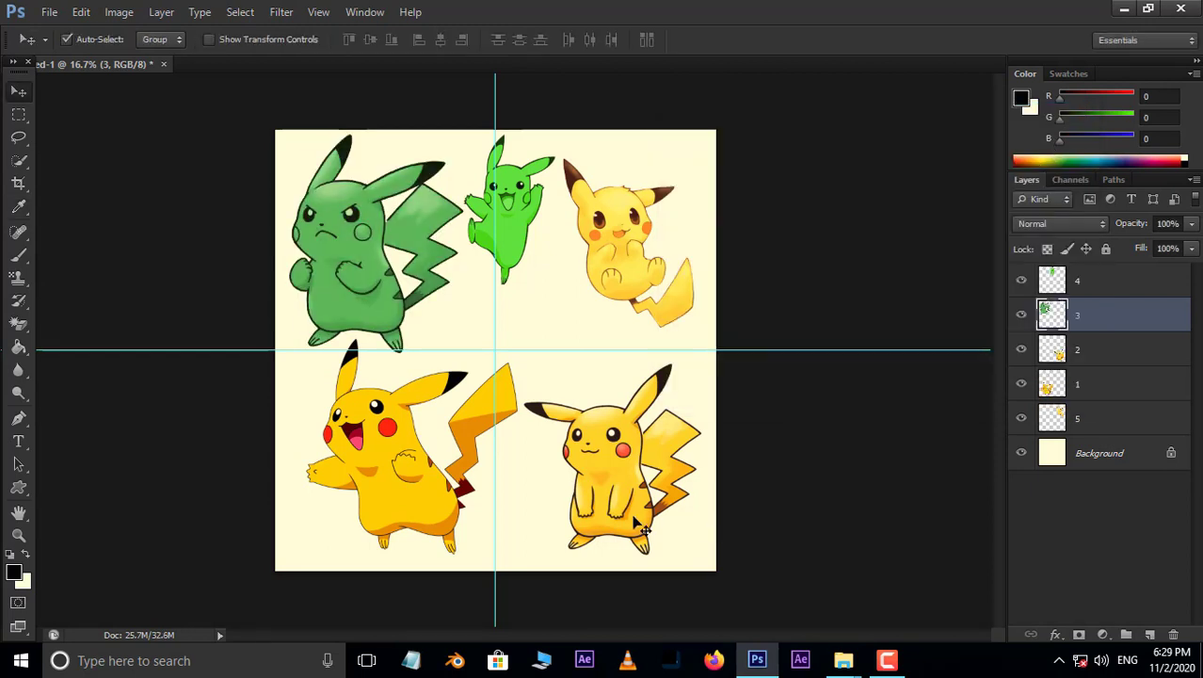
# Step: Recolour the layer 2 Pikachu yellow-green using Hue/Saturation with Colorize, adjusting hue and saturation
pyautogui.click(669, 481)
pyautogui.hotkey('ctrl', 'u')
pyautogui.click(1022, 334)
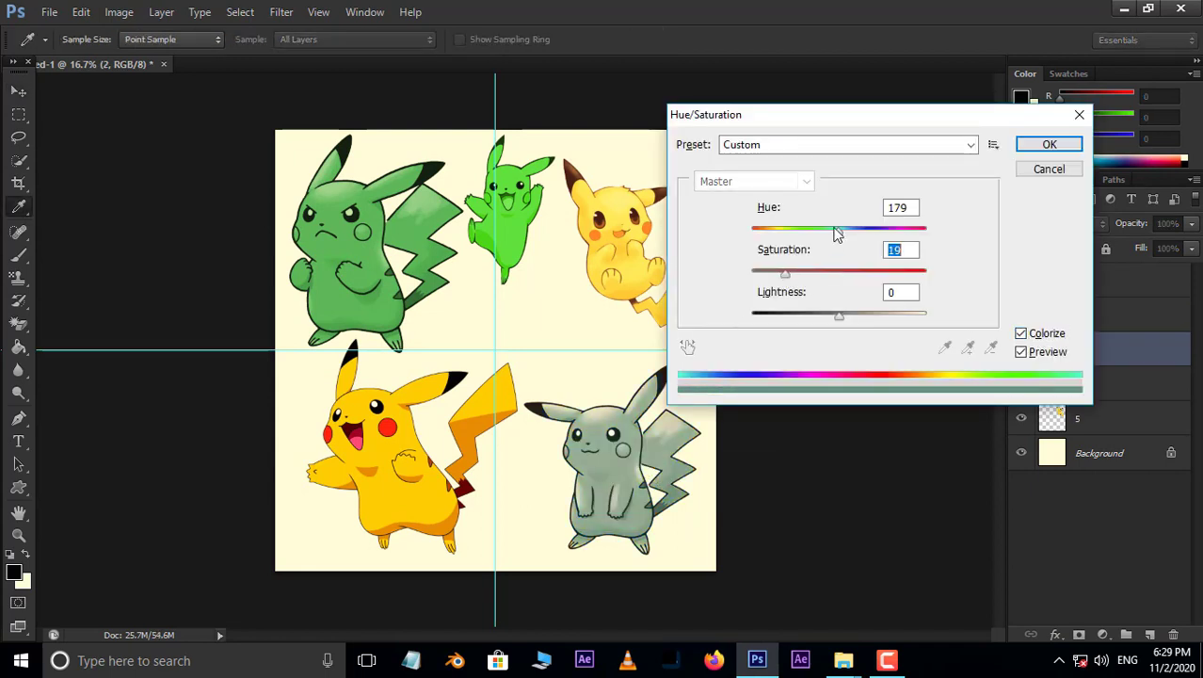
pyautogui.moveTo(837, 235); pyautogui.dragTo(848, 274)
pyautogui.click(1050, 144)
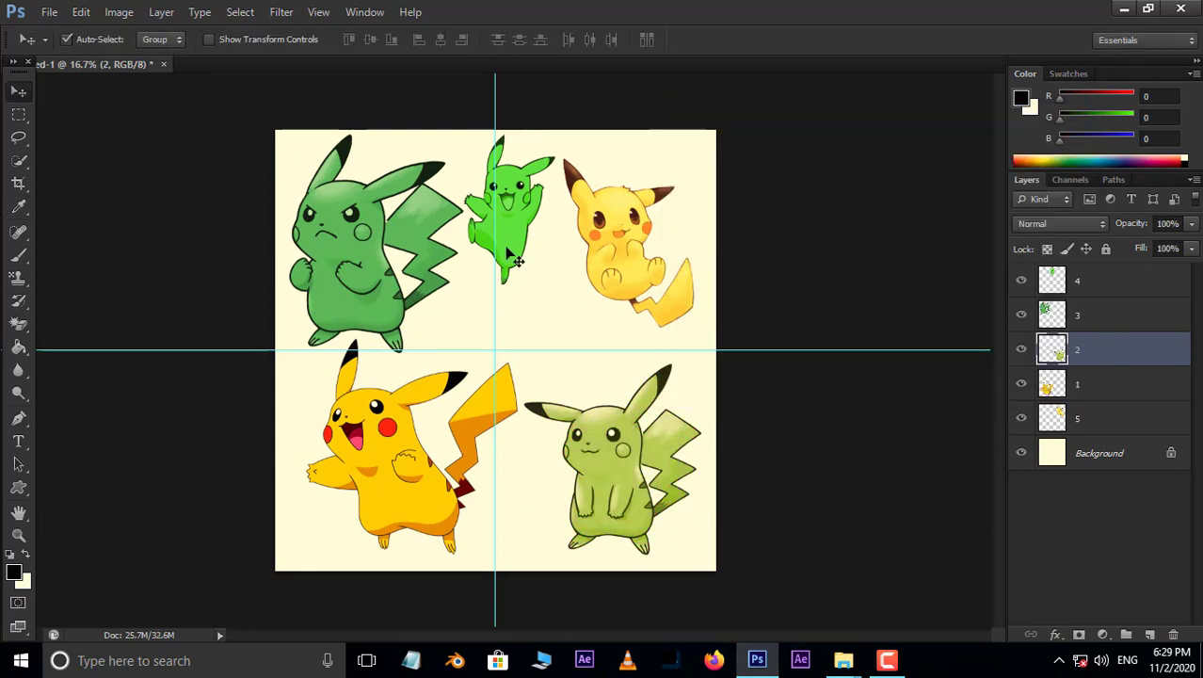
# Step: Shift the small bright green Pikachu slightly to the right and merge the five Pikachu layers into one
pyautogui.moveTo(514, 261); pyautogui.dragTo(533, 272)
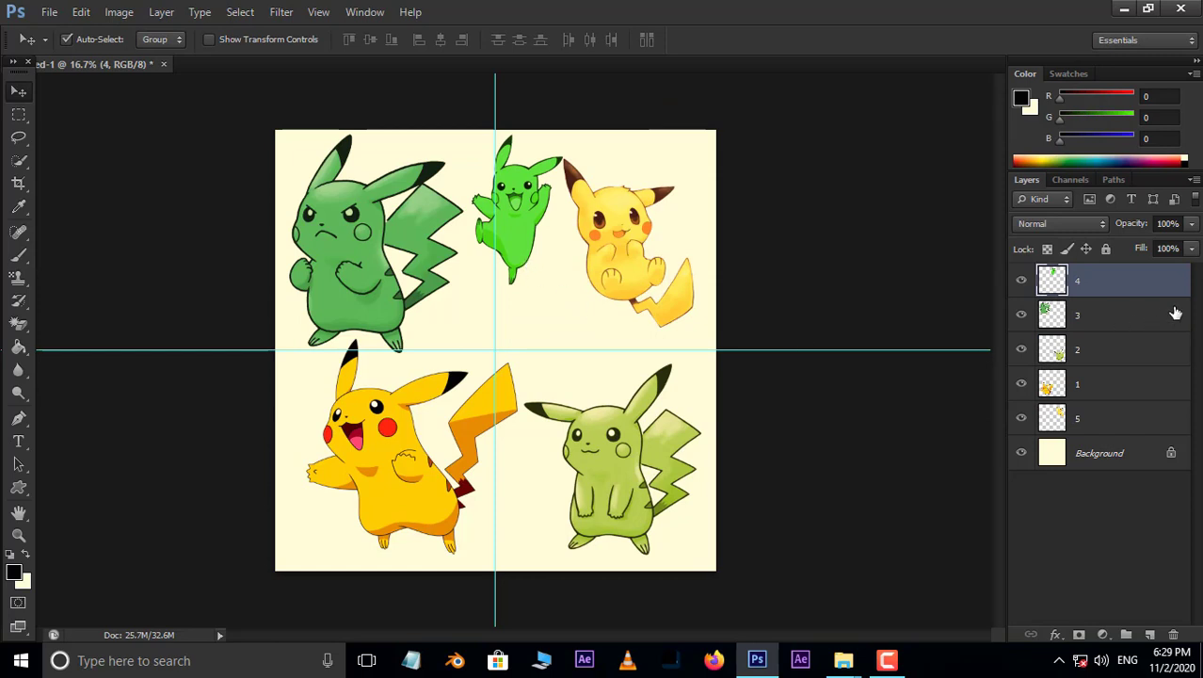
pyautogui.keyDown('shift'); pyautogui.click(1133, 418); pyautogui.keyUp('shift')
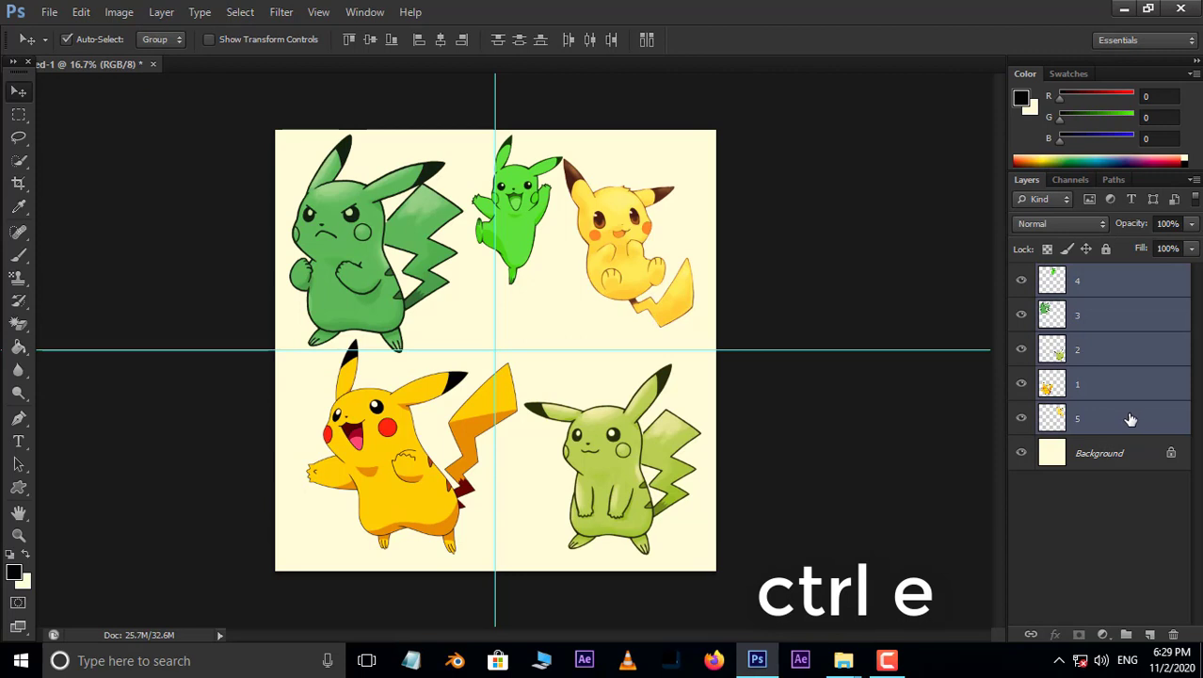
pyautogui.hotkey('ctrl', 'e')
# Step: Convert the Background into a regular layer named Layer 0 and merge the Pikachu layer into it
pyautogui.doubleClick(1111, 317)
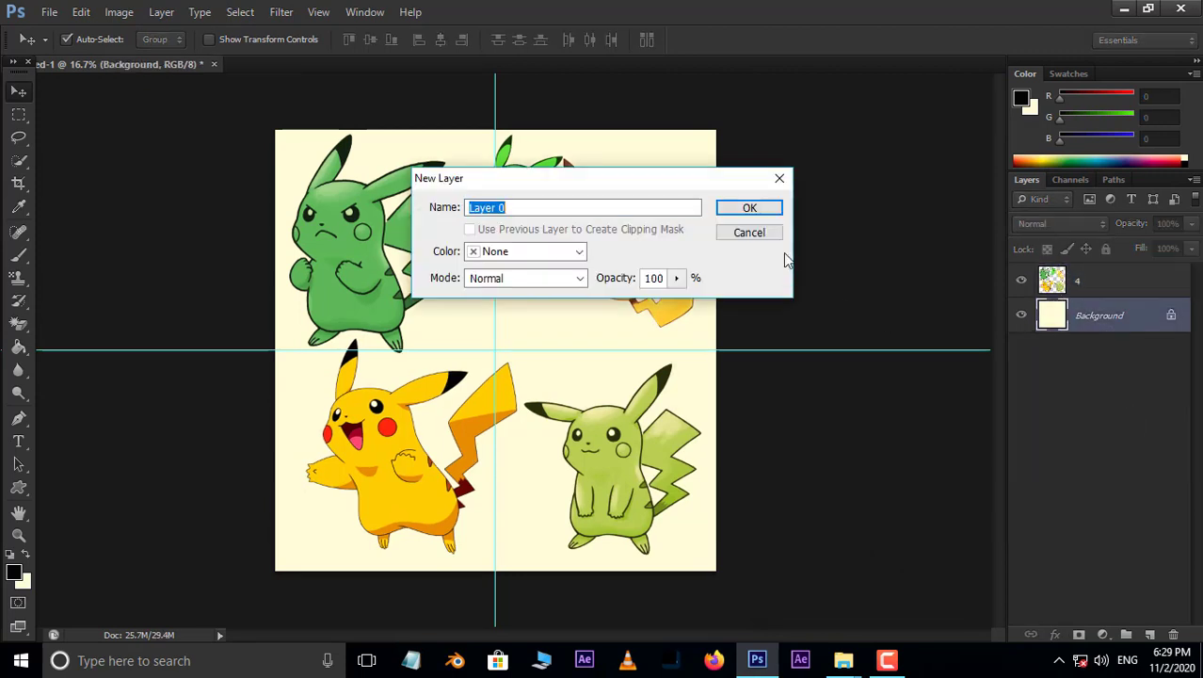
pyautogui.press('Return')
pyautogui.click(1114, 285)
pyautogui.hotkey('ctrl', 'e')
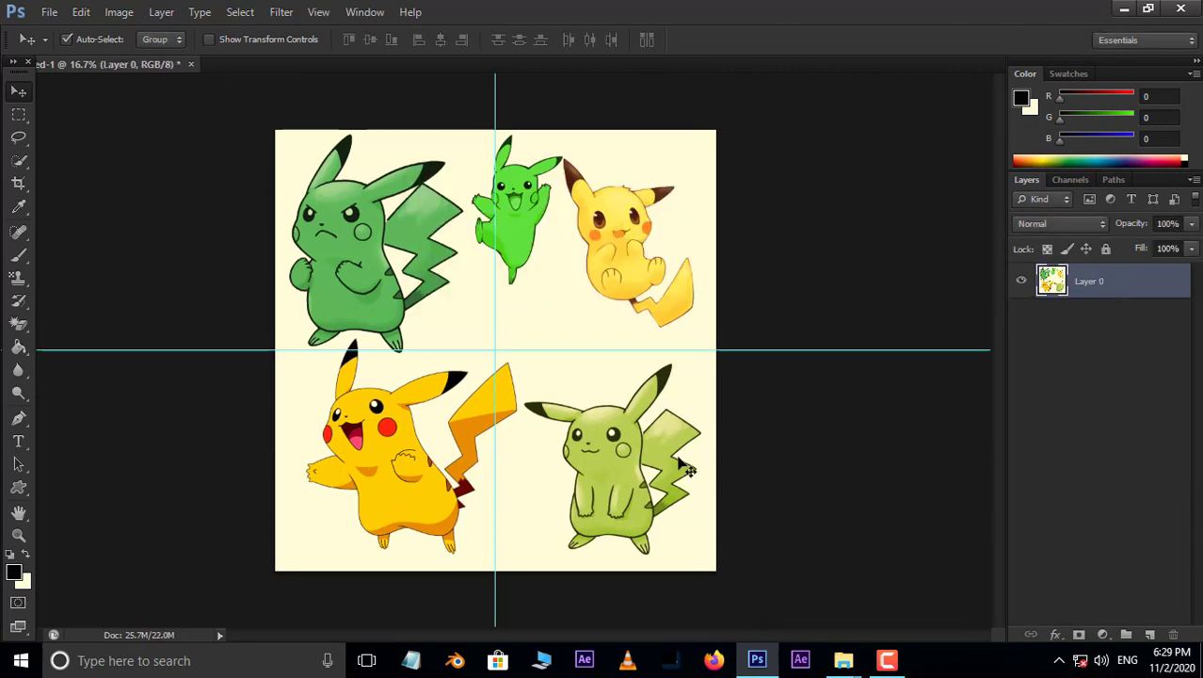
# Step: Check whether snapping to guides is enabled
pyautogui.click(319, 13)
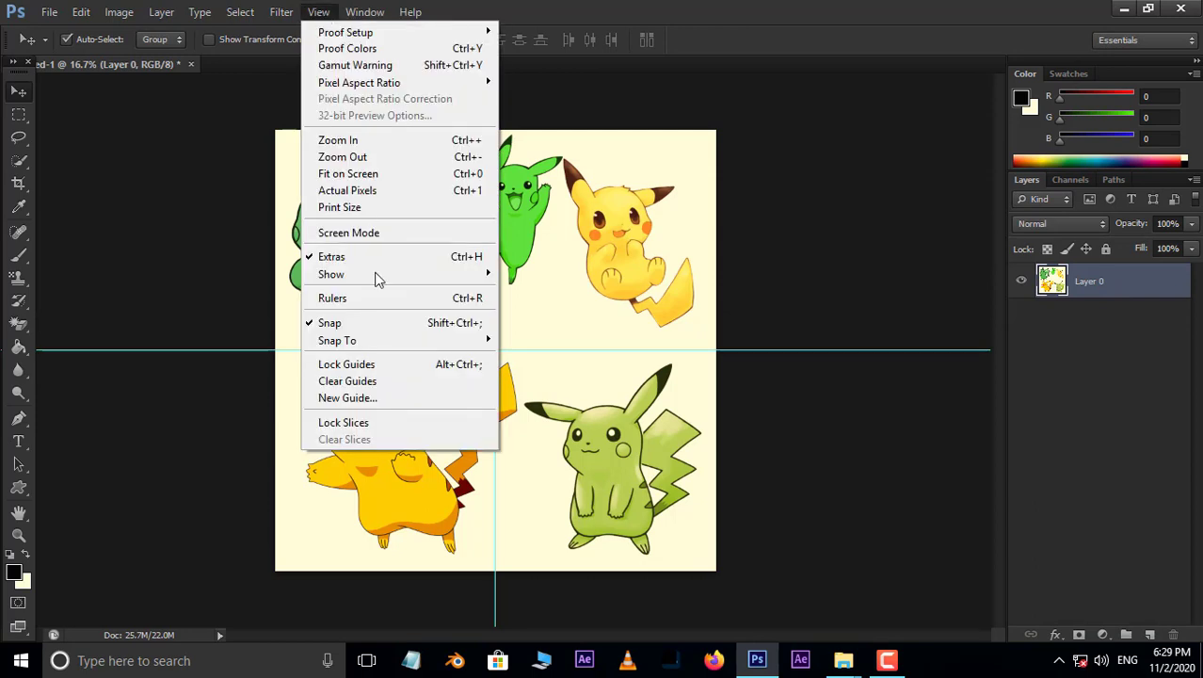
pyautogui.moveTo(354, 342)
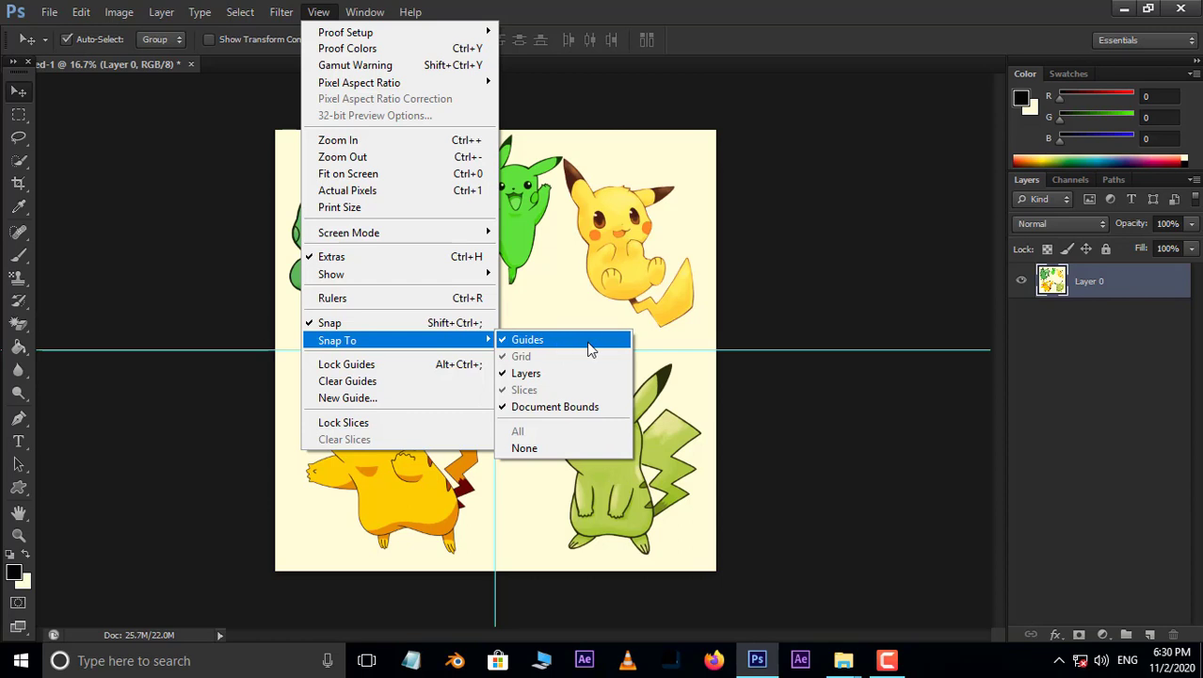
pyautogui.click(707, 342)
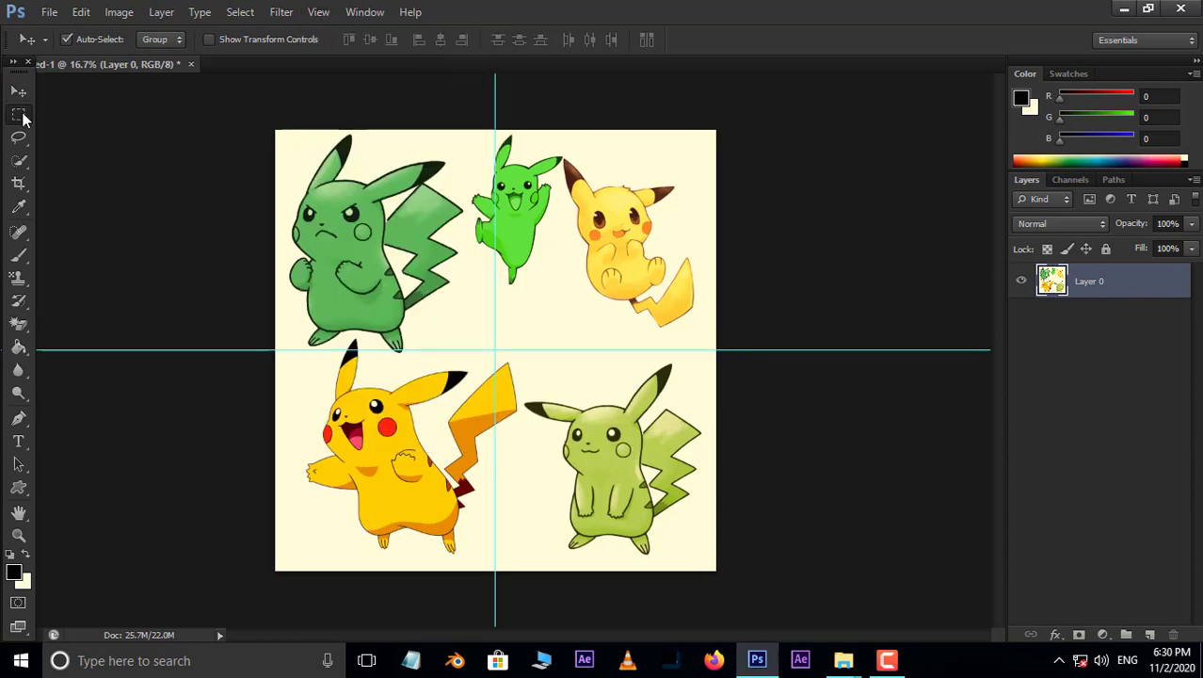
# Step: Select the upper half of the canvas down to the horizontal guide with the Rectangular Marquee tool
pyautogui.click(22, 117)
pyautogui.moveTo(273, 128); pyautogui.dragTo(733, 353)
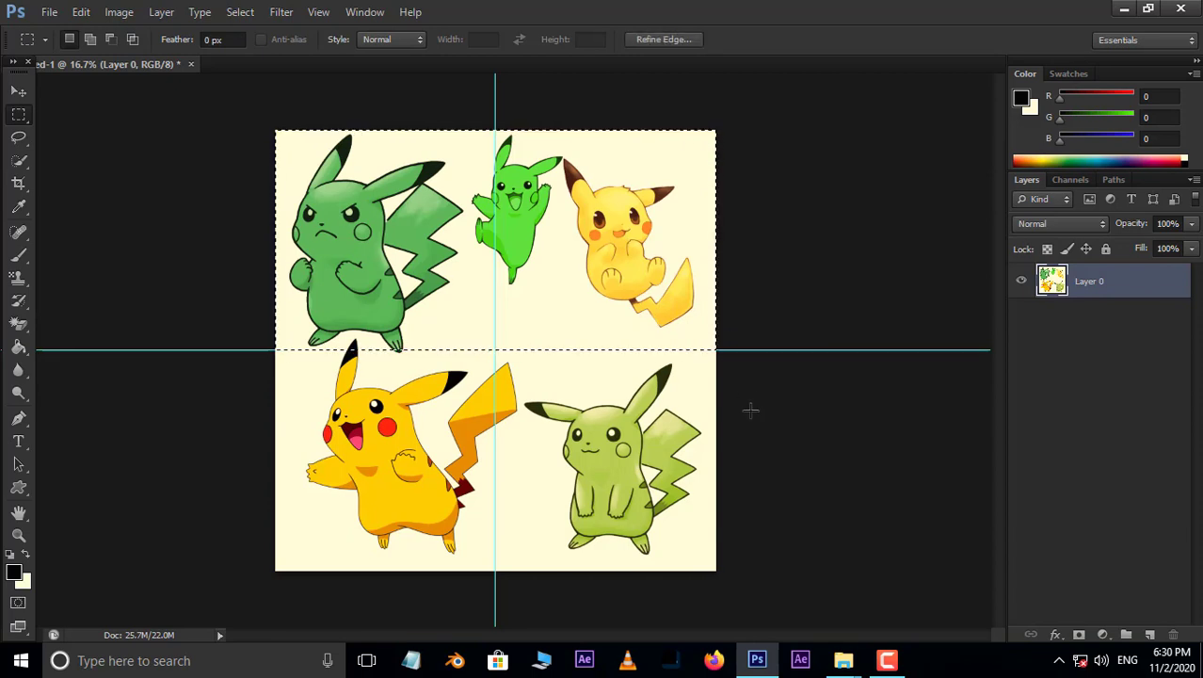
# Step: Cut the selected upper half and move the remaining lower half up until it fills the canvas above the horizontal guide
pyautogui.hotkey('ctrl', 'x')
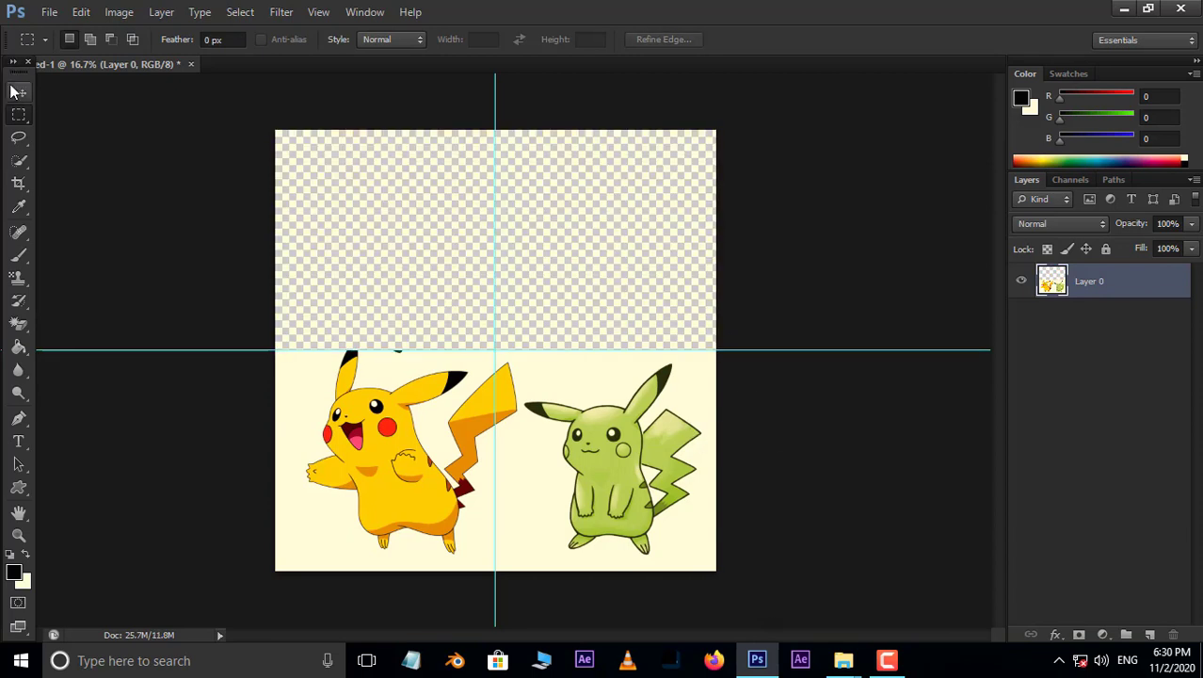
pyautogui.click(18, 91)
pyautogui.hotkey('shift', 'Up')
pyautogui.hotkey('shift', 'Up')
pyautogui.hotkey('shift', 'Up')
pyautogui.hotkey('shift', 'Up')
pyautogui.hotkey('shift', 'Up')
pyautogui.hotkey('shift', 'Up')
pyautogui.hotkey('shift', 'Up')
pyautogui.hotkey('shift', 'Up')
pyautogui.hotkey('shift', 'Up')
pyautogui.hotkey('shift', 'Up')
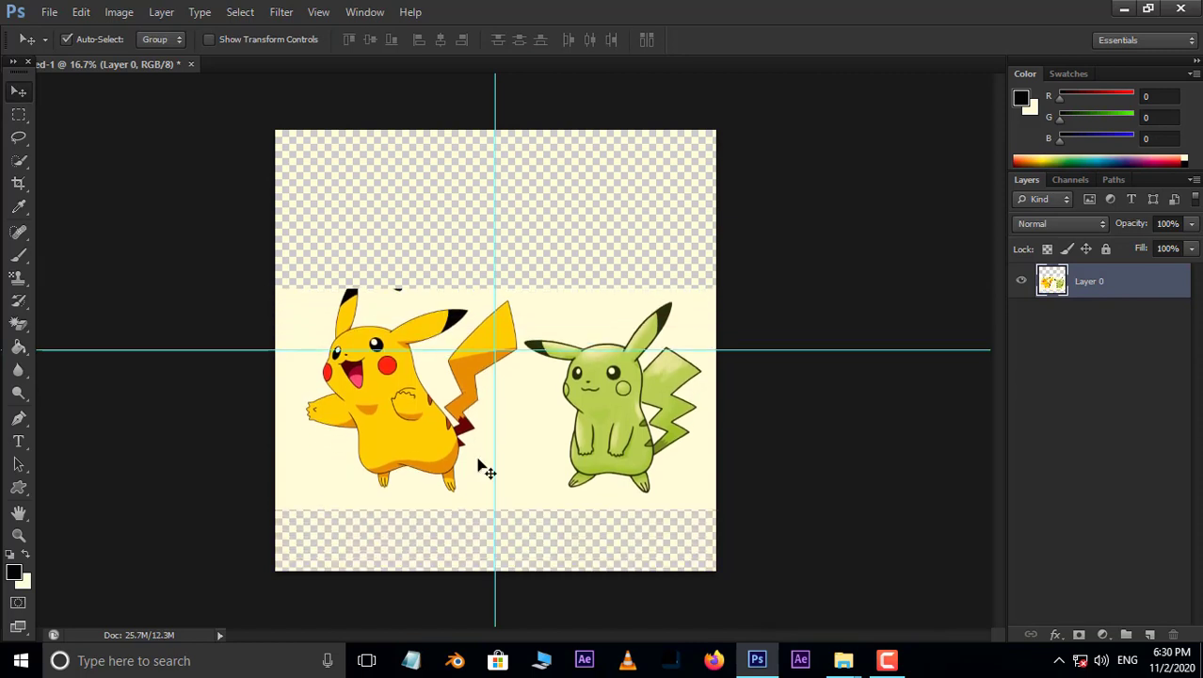
pyautogui.hotkey('shift', 'Up')
pyautogui.hotkey('shift', 'Up')
pyautogui.hotkey('shift', 'Up')
pyautogui.hotkey('shift', 'Up')
pyautogui.hotkey('shift', 'Up')
pyautogui.hotkey('shift', 'Up')
pyautogui.hotkey('shift', 'Up')
pyautogui.hotkey('shift', 'Up')
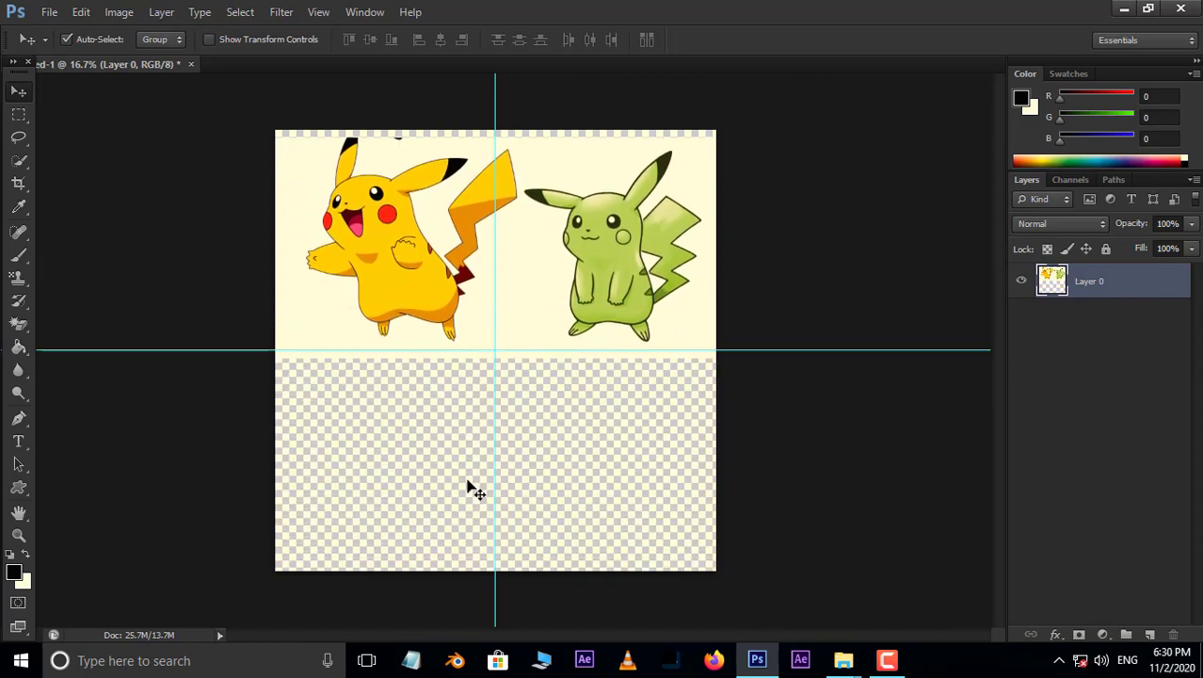
pyautogui.hotkey('shift', 'Up')
pyautogui.hotkey('shift', 'Up')
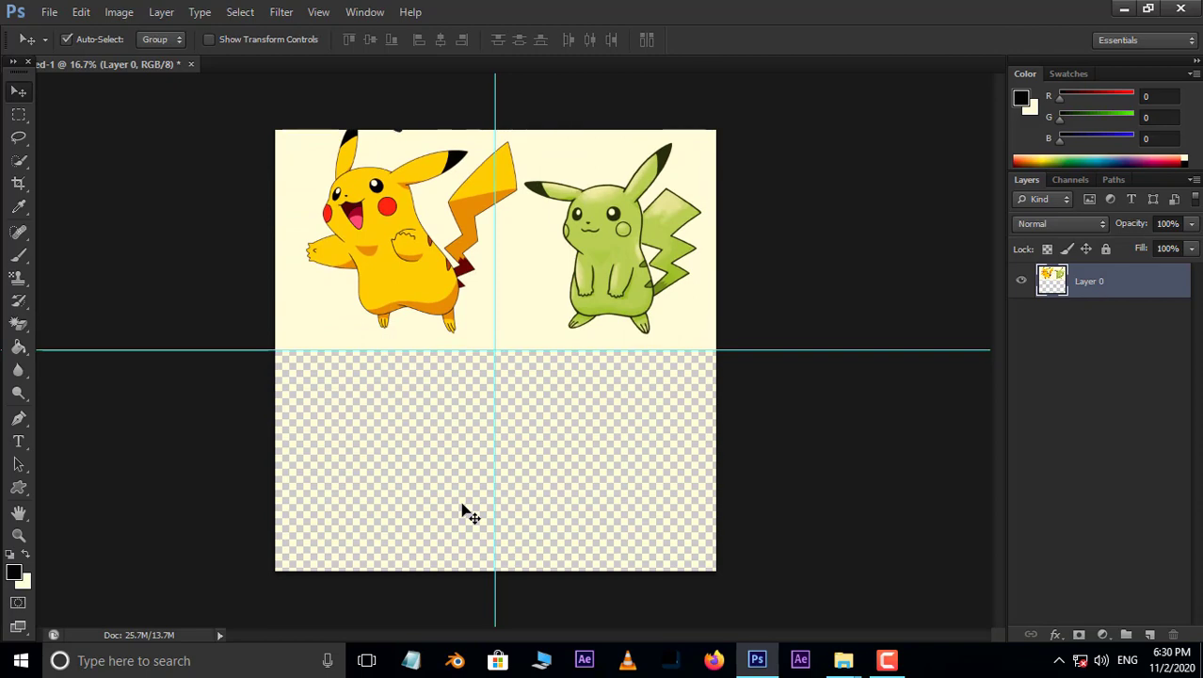
pyautogui.hotkey('ctrl', '+')
pyautogui.moveTo(465, 183); pyautogui.dragTo(443, 488)
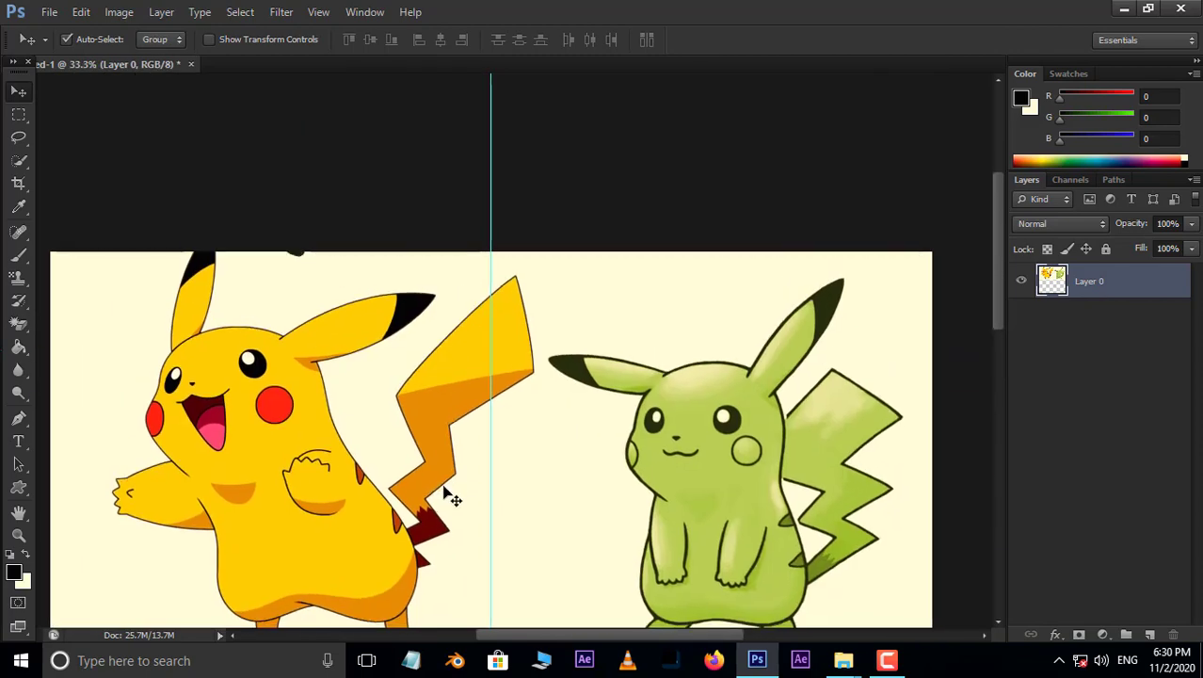
pyautogui.hotkey('ctrl', '-')
# Step: Paste the cut upper half and move it straight down to fill the canvas below the horizontal guide
pyautogui.hotkey('ctrl', 'v')
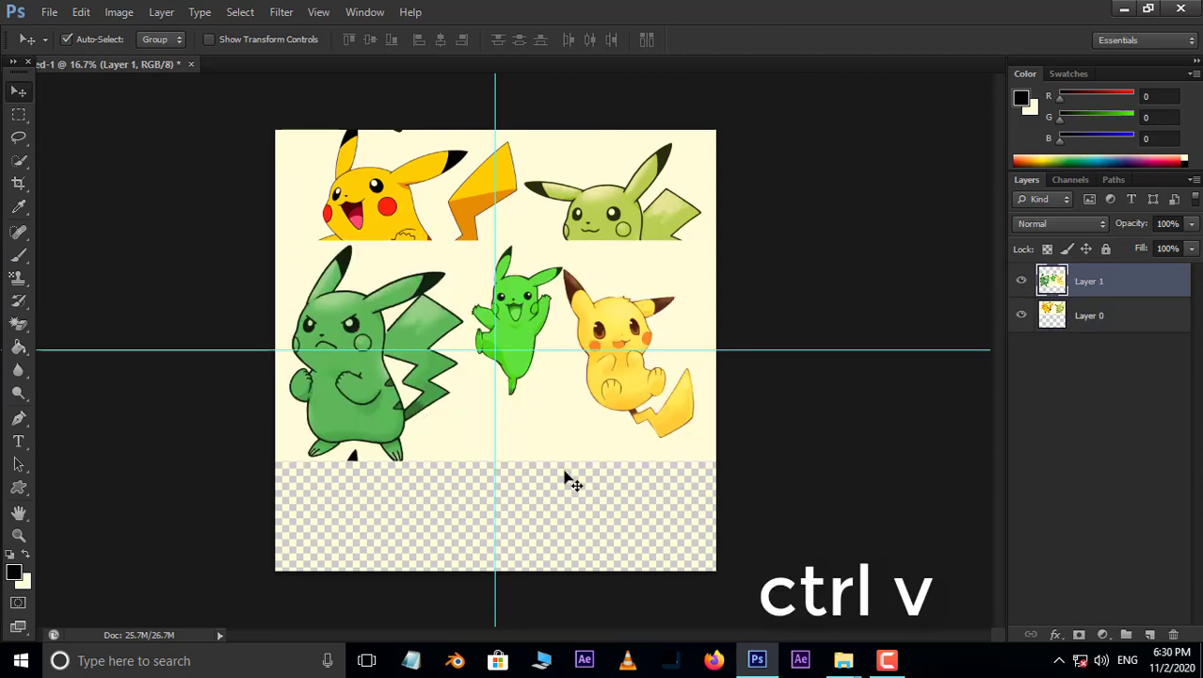
pyautogui.hotkey('shift', 'Down')
pyautogui.hotkey('shift', 'Down')
pyautogui.hotkey('shift', 'Down')
pyautogui.hotkey('shift', 'Down')
pyautogui.hotkey('shift', 'Down')
pyautogui.hotkey('shift', 'Down')
pyautogui.hotkey('shift', 'Down')
pyautogui.hotkey('shift', 'Down')
pyautogui.hotkey('shift', 'Down')
pyautogui.hotkey('shift', 'Down')
pyautogui.hotkey('shift', 'Down')
pyautogui.hotkey('shift', 'Down')
pyautogui.hotkey('shift', 'Down')
pyautogui.hotkey('shift', 'Down')
pyautogui.hotkey('shift', 'Down')
pyautogui.hotkey('shift', 'Down')
pyautogui.hotkey('shift', 'Down')
pyautogui.hotkey('shift', 'Down')
pyautogui.hotkey('shift', 'Down')
pyautogui.hotkey('shift', 'Down')
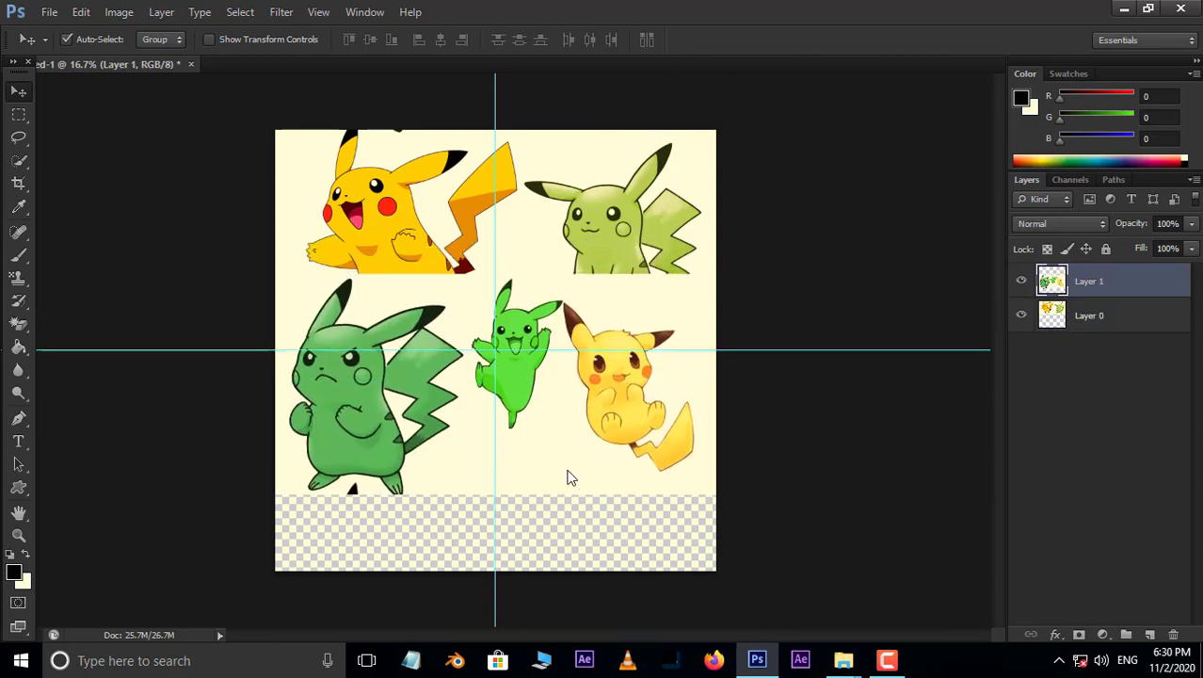
pyautogui.hotkey('shift', 'Down')
pyautogui.hotkey('shift', 'Down')
pyautogui.hotkey('shift', 'Down')
pyautogui.hotkey('shift', 'Down')
pyautogui.hotkey('shift', 'Down')
pyautogui.hotkey('shift', 'Down')
pyautogui.hotkey('shift', 'Down')
pyautogui.hotkey('shift', 'Down')
pyautogui.hotkey('shift', 'Down')
pyautogui.hotkey('shift', 'Down')
pyautogui.hotkey('shift', 'Down')
pyautogui.hotkey('shift', 'Down')
pyautogui.hotkey('shift', 'Down')
pyautogui.hotkey('shift', 'Down')
pyautogui.hotkey('shift', 'Down')
pyautogui.hotkey('shift', 'Down')
pyautogui.hotkey('shift', 'Down')
pyautogui.hotkey('shift', 'Down')
pyautogui.hotkey('shift', 'Down')
pyautogui.hotkey('shift', 'Down')
pyautogui.hotkey('shift', 'Down')
pyautogui.hotkey('shift', 'Down')
pyautogui.hotkey('shift', 'Down')
pyautogui.hotkey('shift', 'Down')
pyautogui.hotkey('shift', 'Down')
pyautogui.hotkey('shift', 'Down')
pyautogui.hotkey('shift', 'Down')
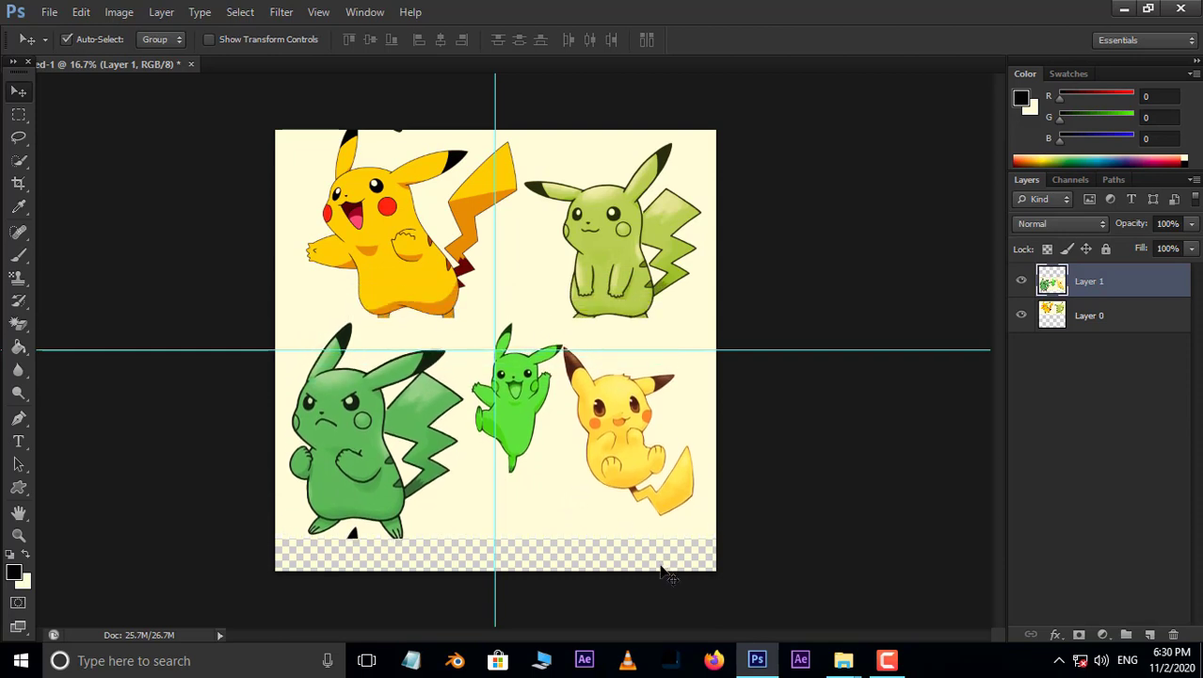
pyautogui.hotkey('shift', 'Down')
pyautogui.hotkey('shift', 'Down')
pyautogui.hotkey('shift', 'Down')
pyautogui.hotkey('shift', 'Down')
pyautogui.hotkey('shift', 'Down')
pyautogui.hotkey('shift', 'Down')
pyautogui.hotkey('shift', 'Down')
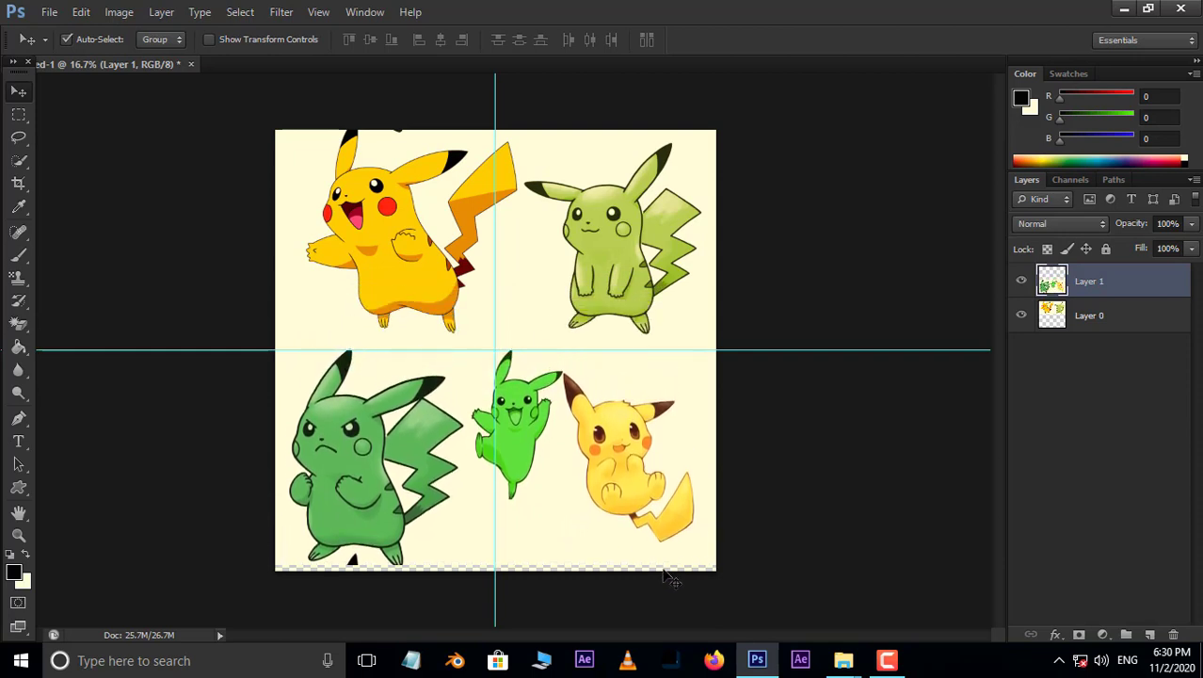
pyautogui.hotkey('ctrl', '+')
pyautogui.hotkey('ctrl', '+')
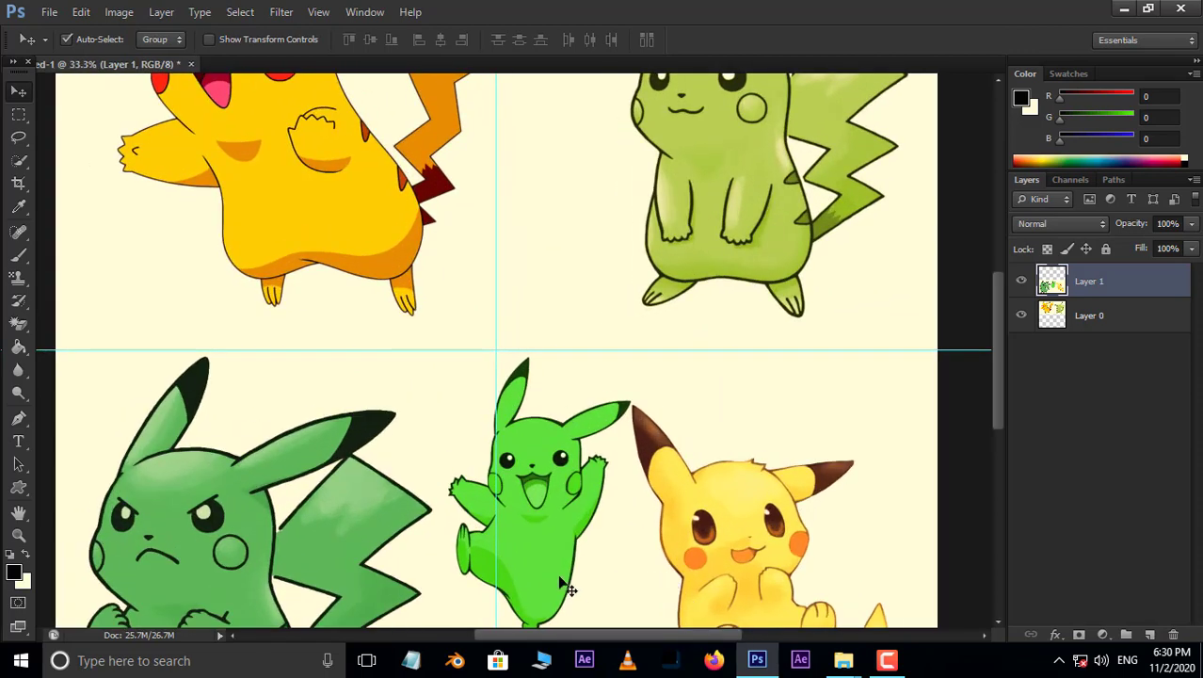
pyautogui.moveTo(522, 512); pyautogui.dragTo(525, 204)
pyautogui.hotkey('shift', 'Down')
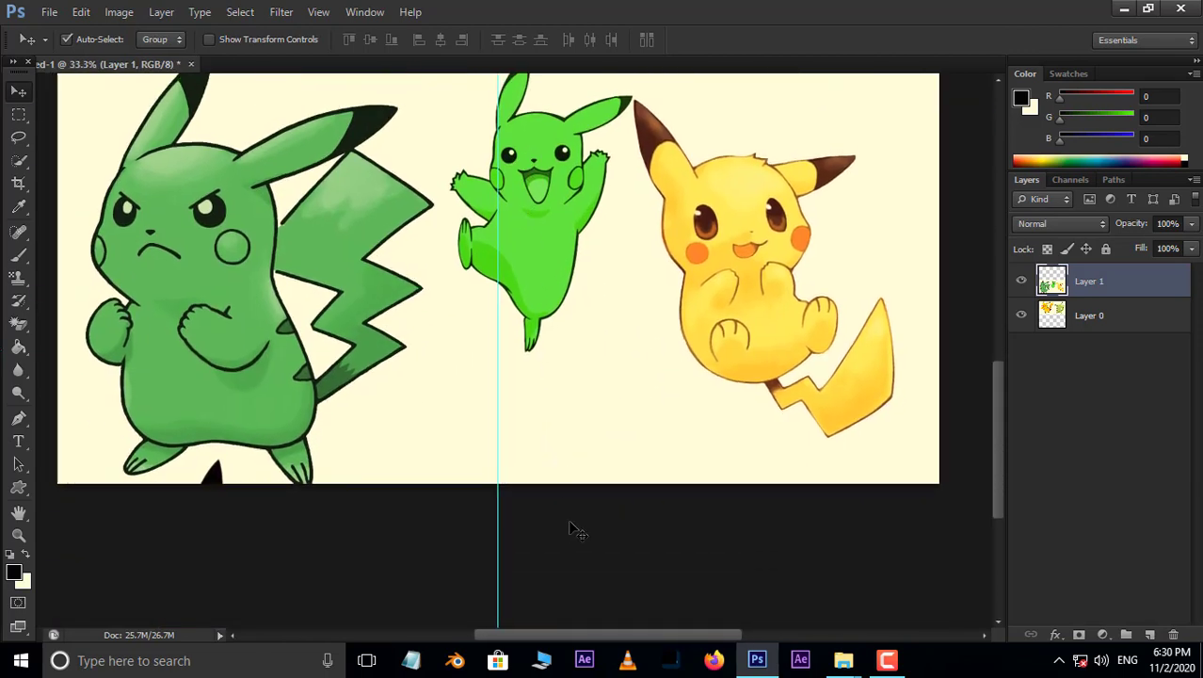
pyautogui.hotkey('ctrl', '-')
pyautogui.hotkey('ctrl', '-')
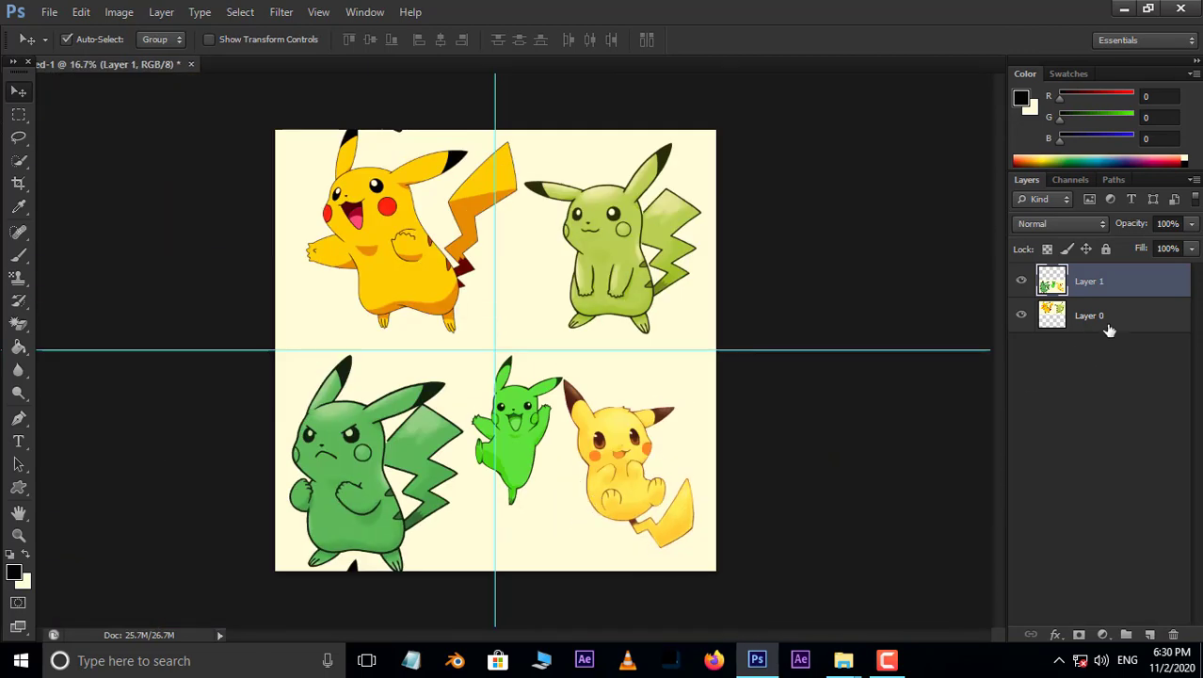
# Step: Merge Layer 1 down into Layer 0 and cut the left half of the canvas up to the vertical guide
pyautogui.rightClick(1111, 283)
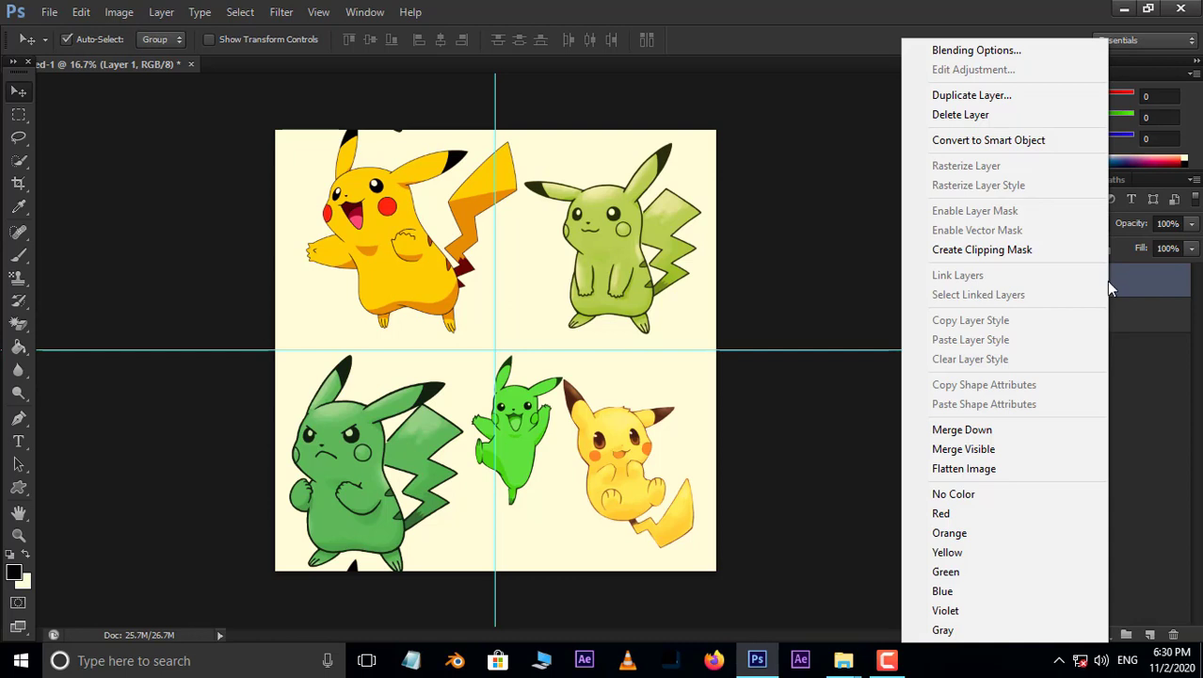
pyautogui.click(989, 429)
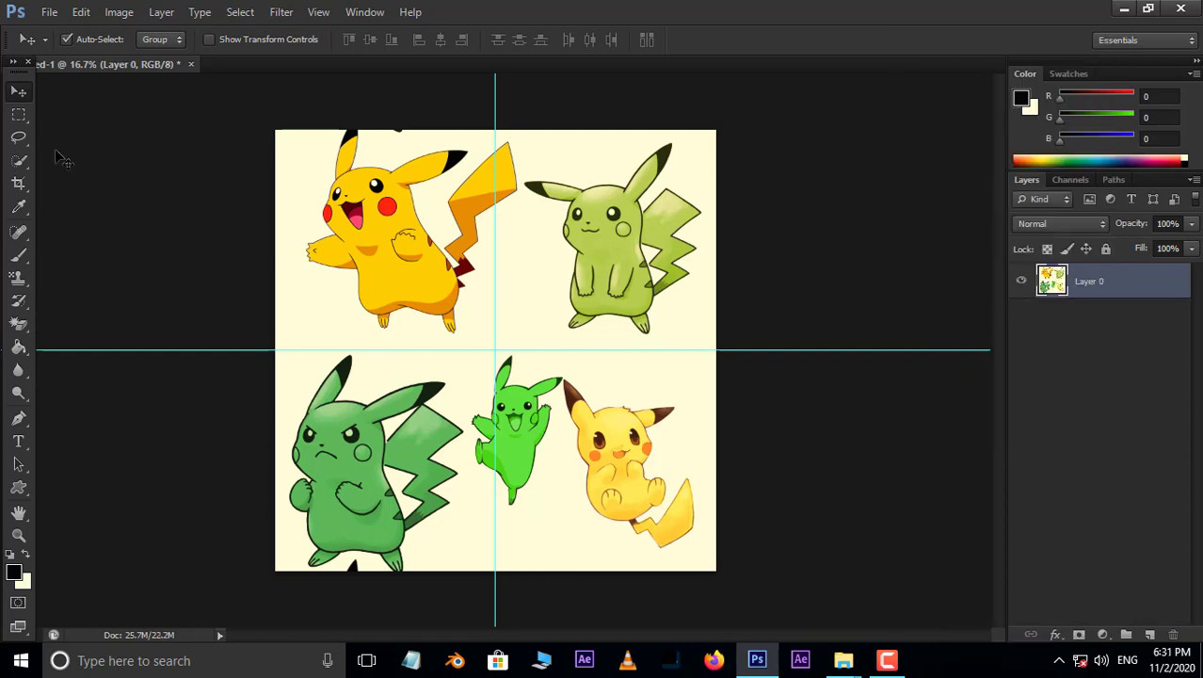
pyautogui.click(18, 114)
pyautogui.moveTo(275, 130); pyautogui.dragTo(490, 617)
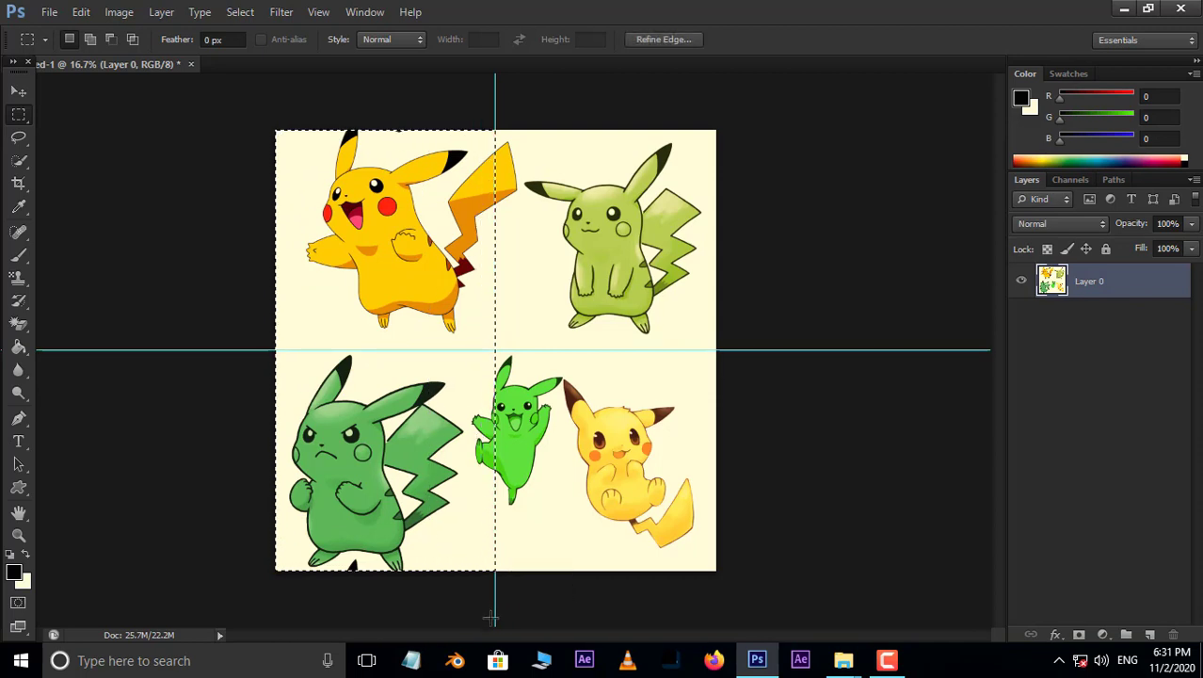
pyautogui.hotkey('ctrl', 'x')
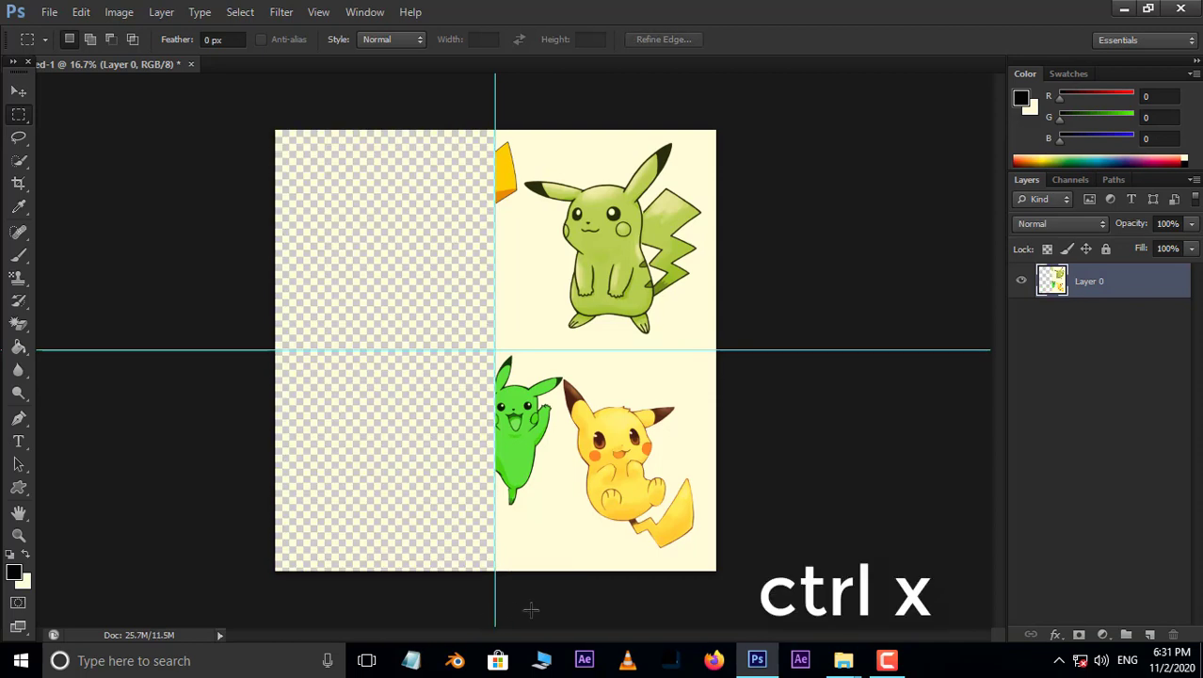
# Step: Move the remaining right half straight left until it fills the canvas left of the vertical guide
pyautogui.press('v')
pyautogui.hotkey('shift', 'Left')
pyautogui.hotkey('shift', 'Left')
pyautogui.hotkey('shift', 'Left')
pyautogui.hotkey('shift', 'Left')
pyautogui.hotkey('shift', 'Left')
pyautogui.hotkey('shift', 'Left')
pyautogui.hotkey('shift', 'Left')
pyautogui.hotkey('shift', 'Left')
pyautogui.hotkey('shift', 'Left')
pyautogui.hotkey('shift', 'Left')
pyautogui.hotkey('shift', 'Left')
pyautogui.hotkey('shift', 'Left')
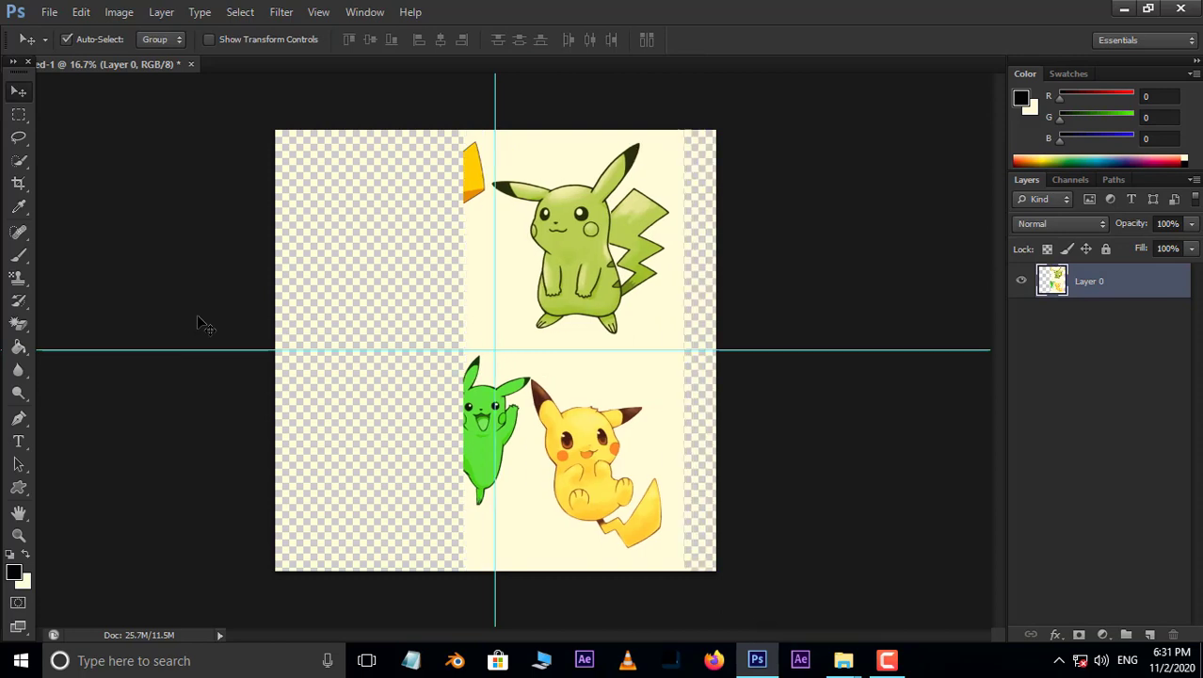
pyautogui.hotkey('shift', 'Left')
pyautogui.hotkey('shift', 'Left')
pyautogui.hotkey('shift', 'Left')
pyautogui.hotkey('shift', 'Left')
pyautogui.hotkey('shift', 'Left')
pyautogui.hotkey('shift', 'Left')
pyautogui.hotkey('shift', 'Left')
pyautogui.hotkey('shift', 'Left')
pyautogui.hotkey('shift', 'Left')
pyautogui.hotkey('shift', 'Left')
pyautogui.hotkey('shift', 'Left')
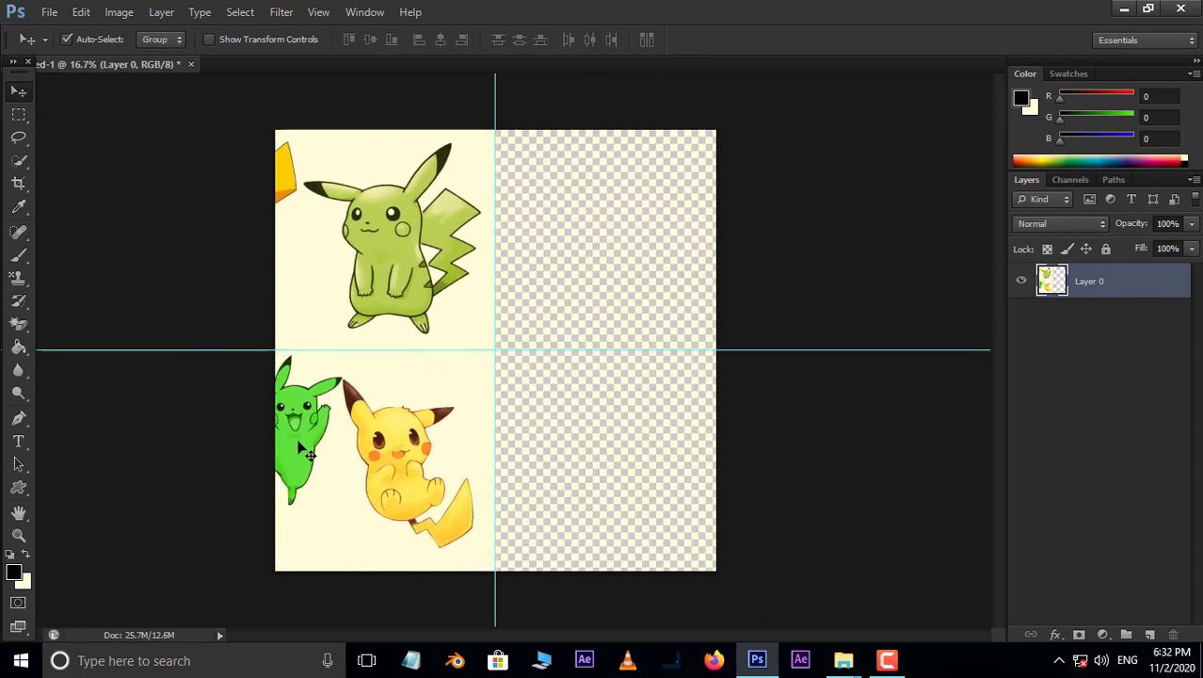
pyautogui.scroll(2, 304, 452)
pyautogui.scroll(-1, 264, 423)
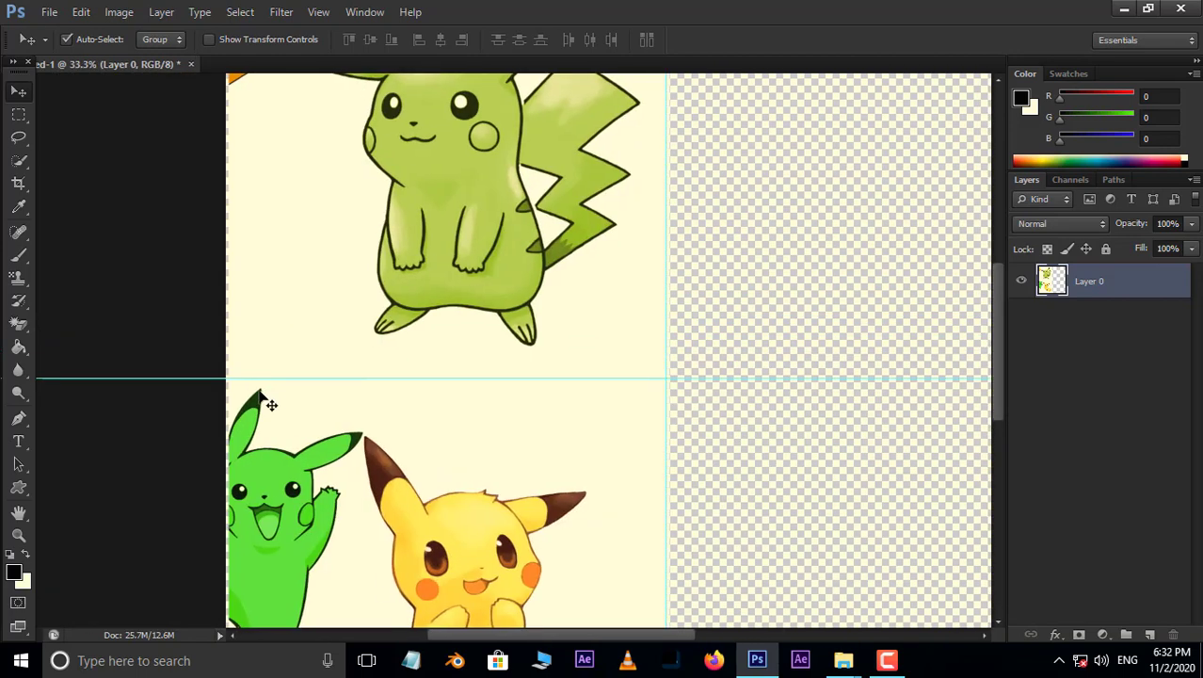
pyautogui.scroll(-1, 263, 403)
# Step: Paste the cut left half, fit it into the area right of the vertical guide, and merge it into Layer 0
pyautogui.hotkey('ctrl', 'v')
pyautogui.hotkey('shift', 'Right')
pyautogui.hotkey('shift', 'Right')
pyautogui.hotkey('shift', 'Right')
pyautogui.hotkey('shift', 'Right')
pyautogui.hotkey('shift', 'Right')
pyautogui.hotkey('shift', 'Right')
pyautogui.hotkey('shift', 'Right')
pyautogui.hotkey('shift', 'Right')
pyautogui.hotkey('shift', 'Right')
pyautogui.hotkey('shift', 'Right')
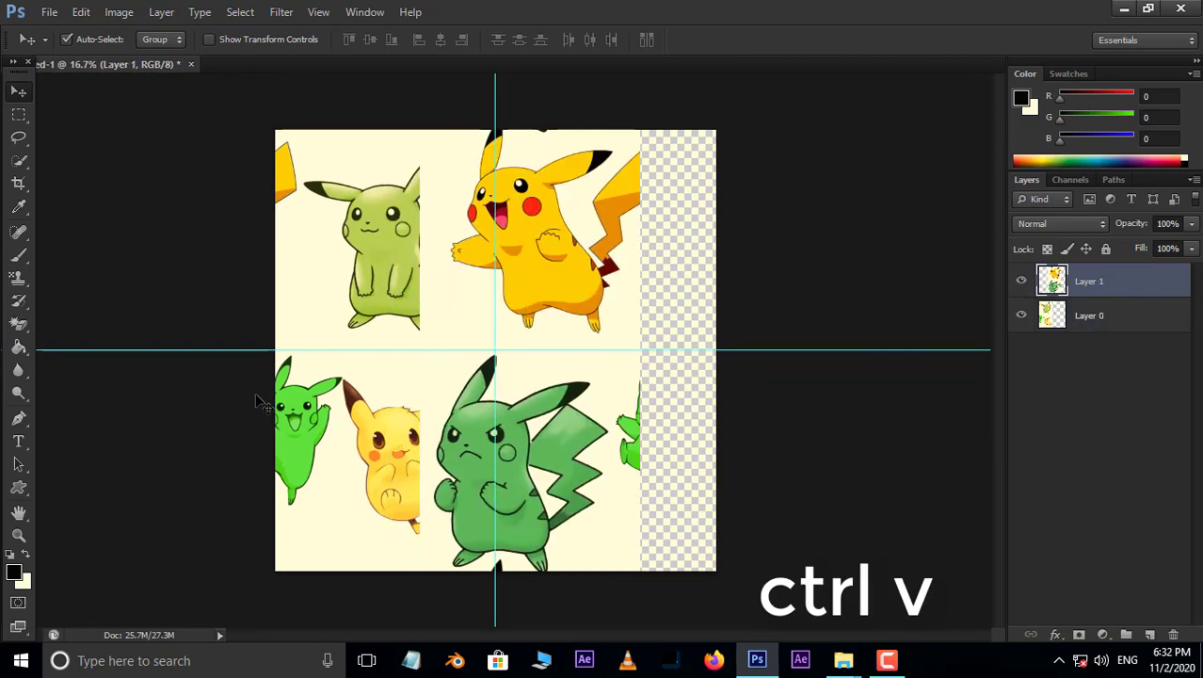
pyautogui.hotkey('shift', 'Right')
pyautogui.hotkey('shift', 'Right')
pyautogui.hotkey('shift', 'Right')
pyautogui.hotkey('shift', 'Right')
pyautogui.hotkey('shift', 'Right')
pyautogui.hotkey('shift', 'Right')
pyautogui.hotkey('shift', 'Right')
pyautogui.hotkey('shift', 'Right')
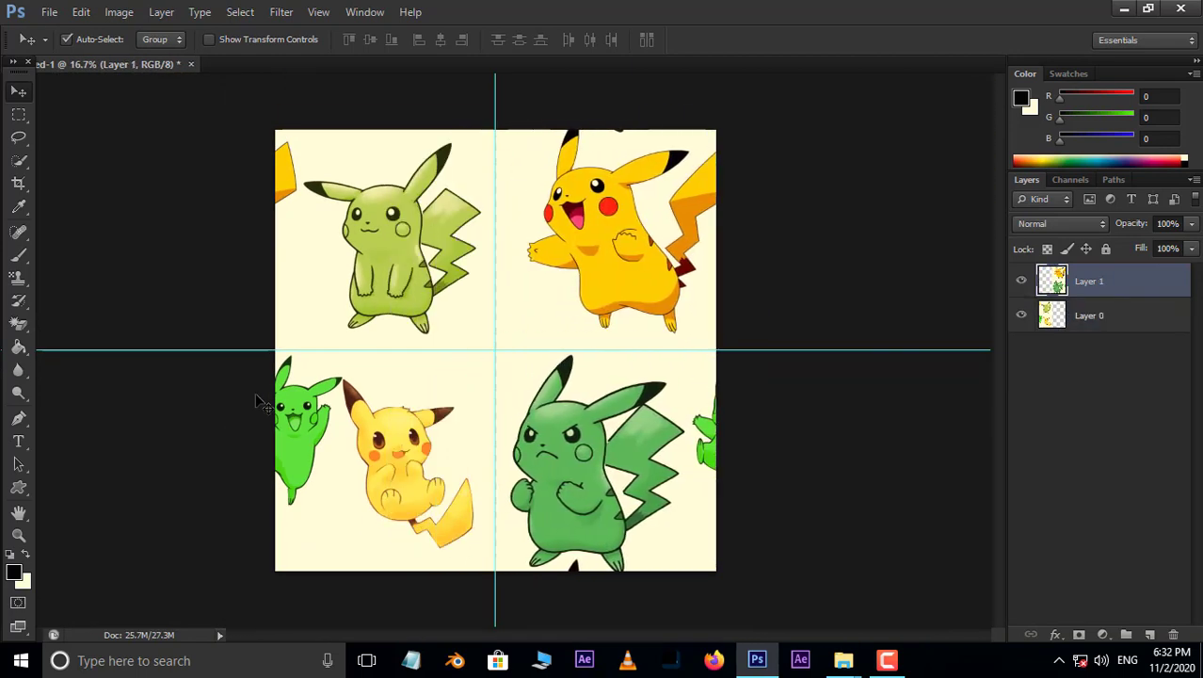
pyautogui.scroll(1, 264, 403)
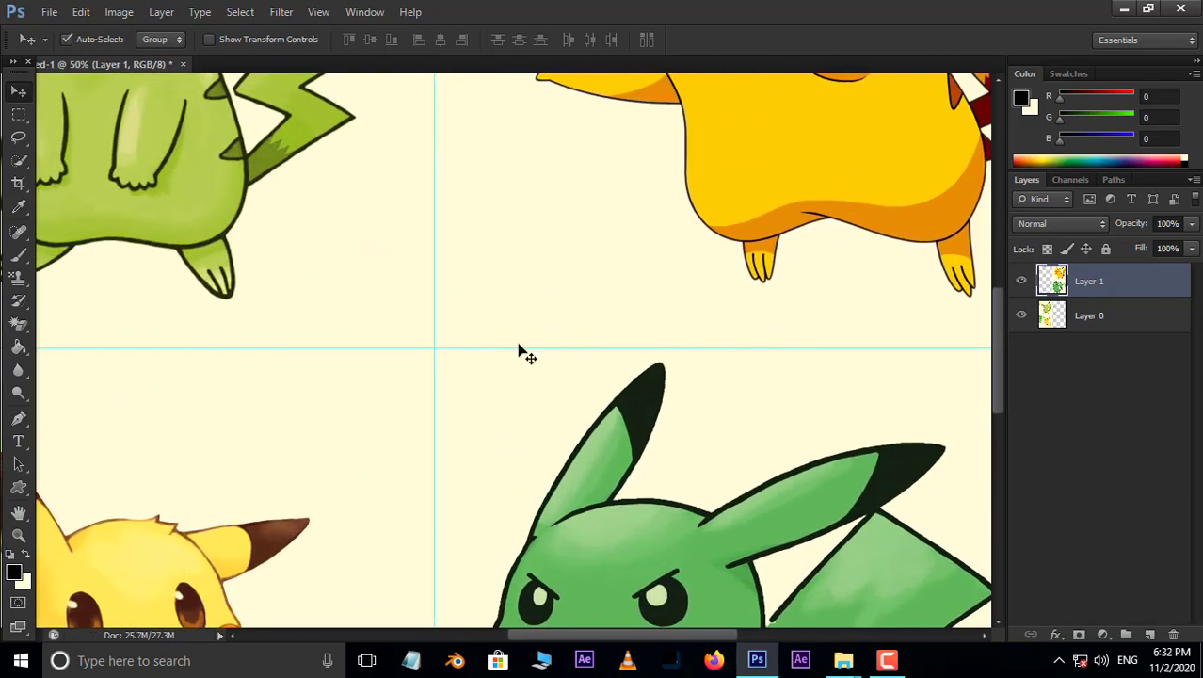
pyautogui.scroll(1, 523, 353)
pyautogui.scroll(-3, 513, 354)
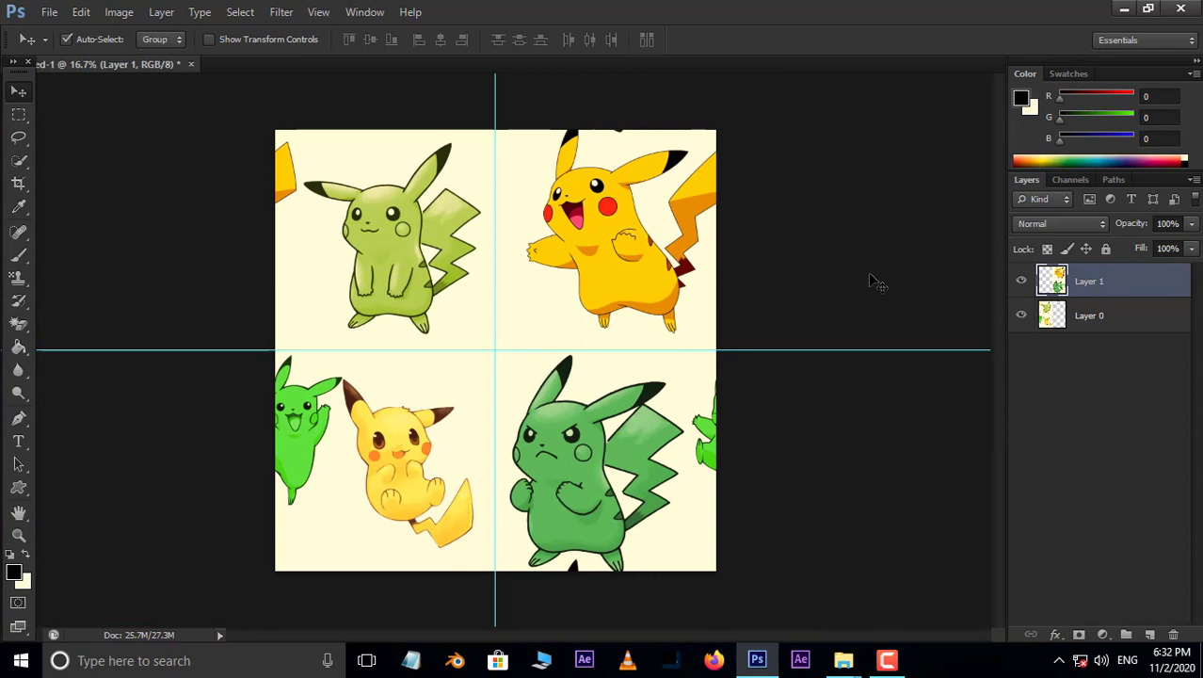
pyautogui.hotkey('ctrl', 'e')
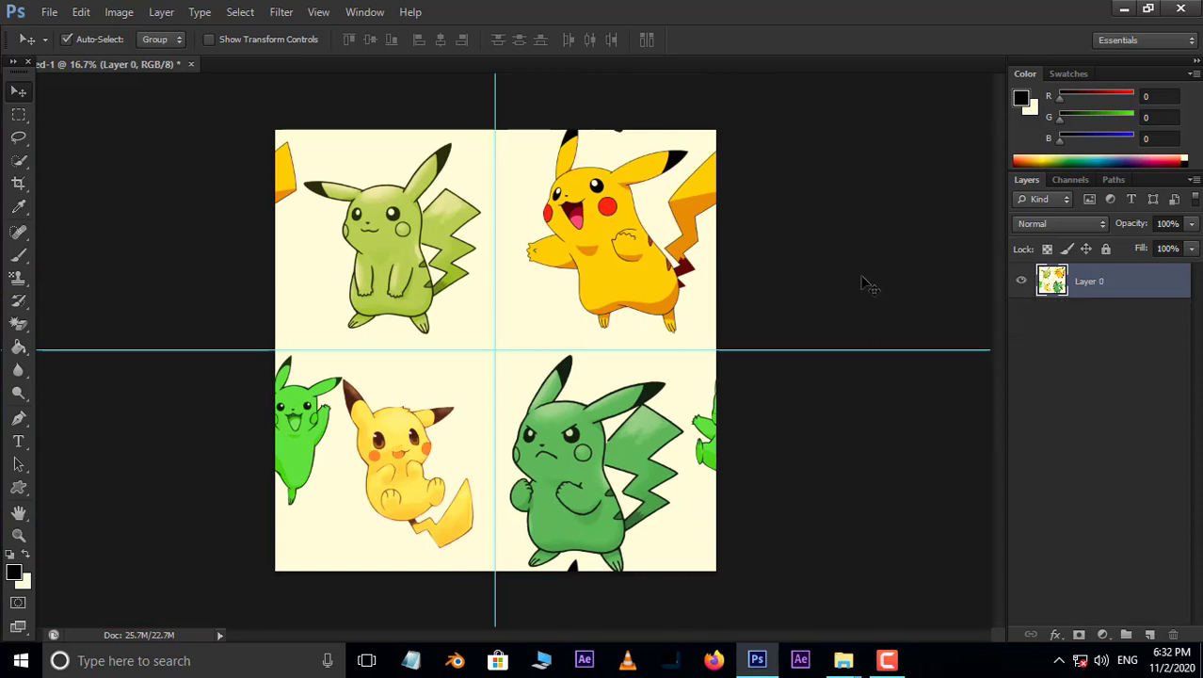
# Step: Place 2.png from the source folder at the canvas centre, scaled down, mirrored and slightly tilted between the other Pikachus
pyautogui.moveTo(841, 658)
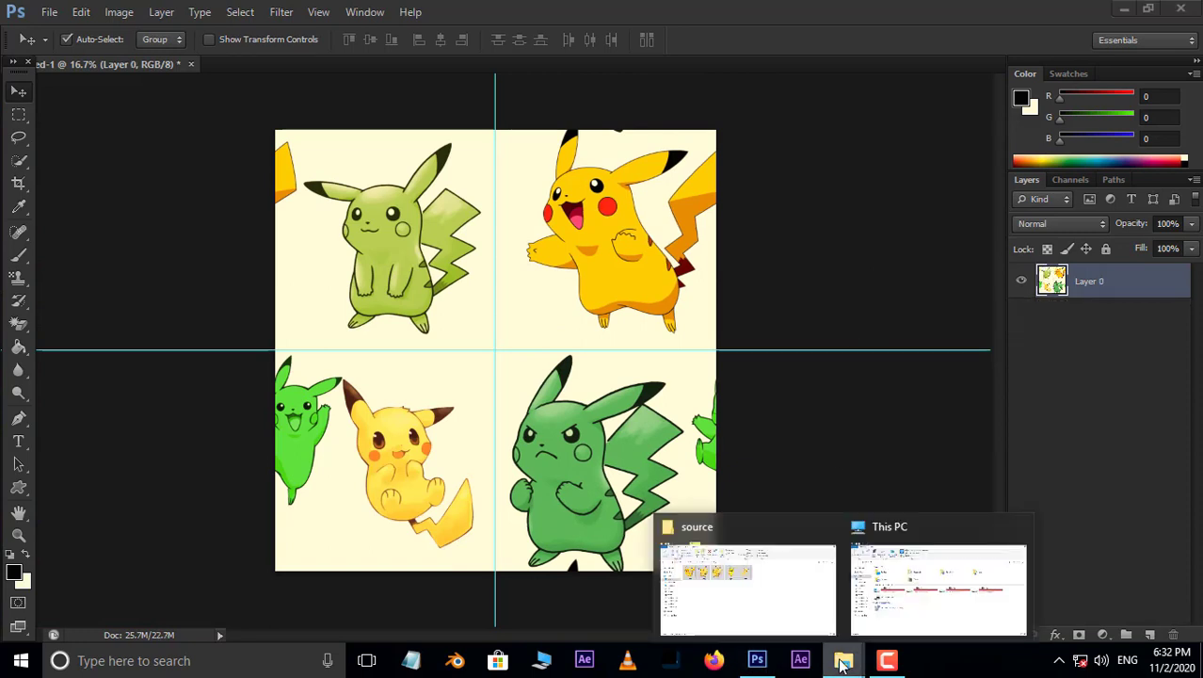
pyautogui.click(810, 618)
pyautogui.click(693, 410)
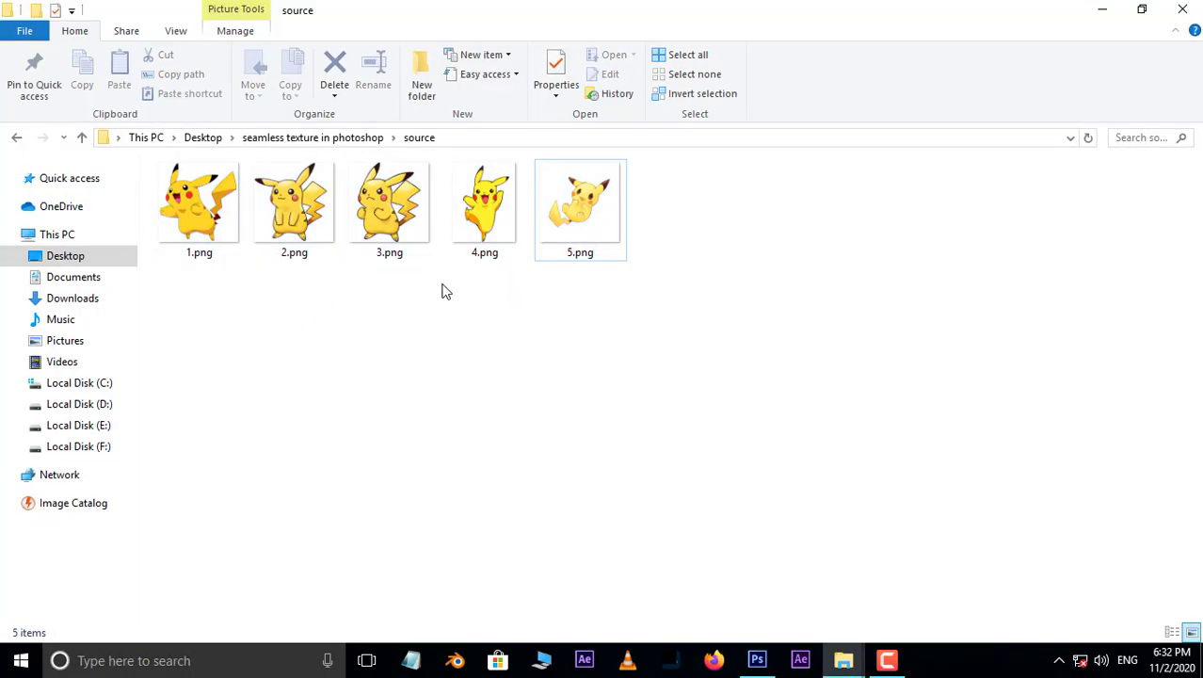
pyautogui.moveTo(298, 259); pyautogui.dragTo(613, 330)
pyautogui.moveTo(692, 154); pyautogui.dragTo(573, 324)
pyautogui.press('Return')
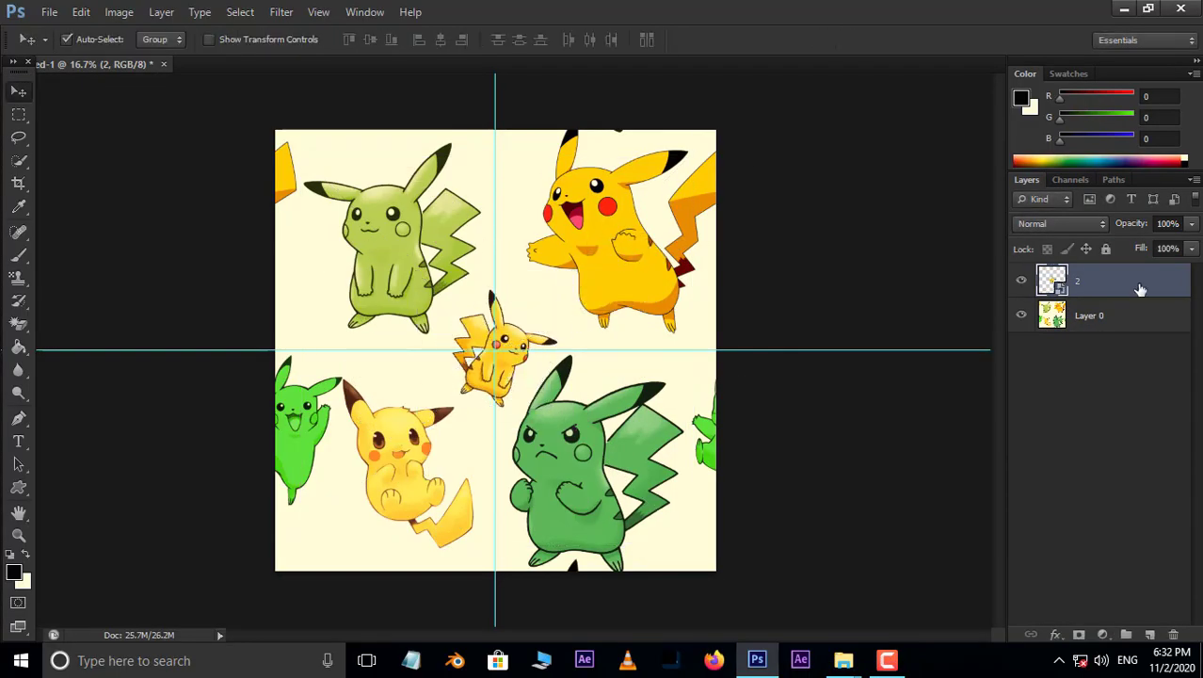
# Step: Rasterize layer 2 and colorize its centre Pikachu red with Hue 360 and Saturation 81
pyautogui.rightClick(1140, 288)
pyautogui.click(994, 208)
pyautogui.click(119, 12)
pyautogui.moveTo(145, 56)
pyautogui.click(358, 148)
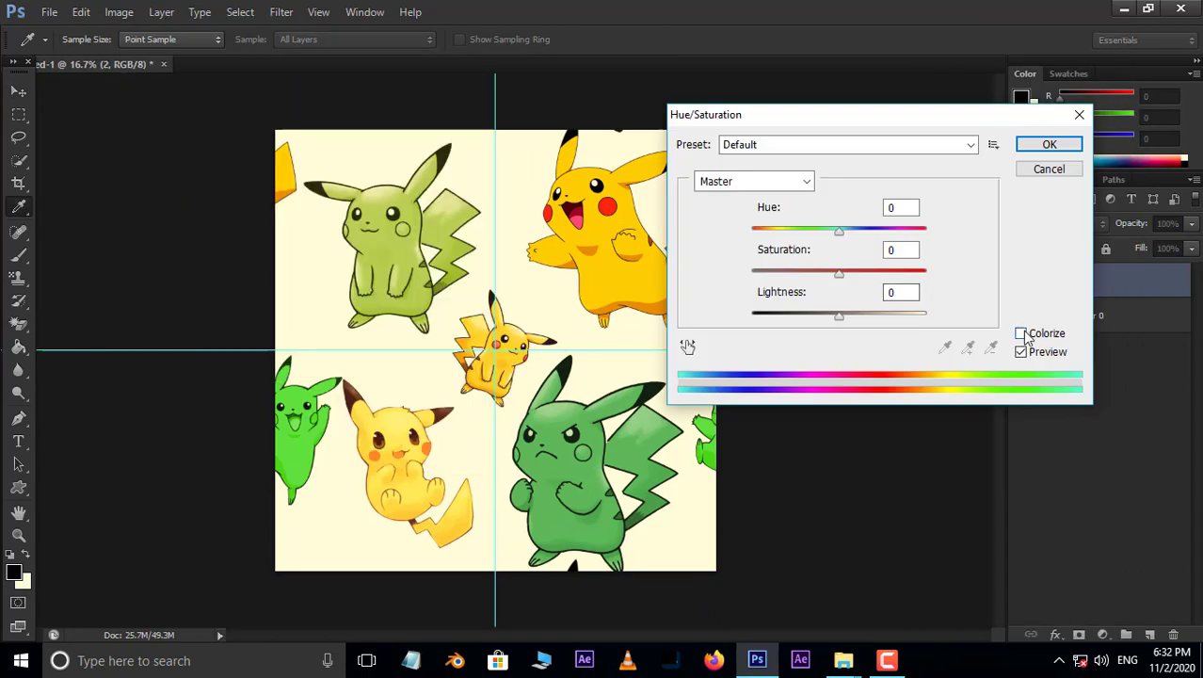
pyautogui.click(1021, 333)
pyautogui.moveTo(751, 230); pyautogui.dragTo(927, 231)
pyautogui.moveTo(797, 274); pyautogui.dragTo(895, 273)
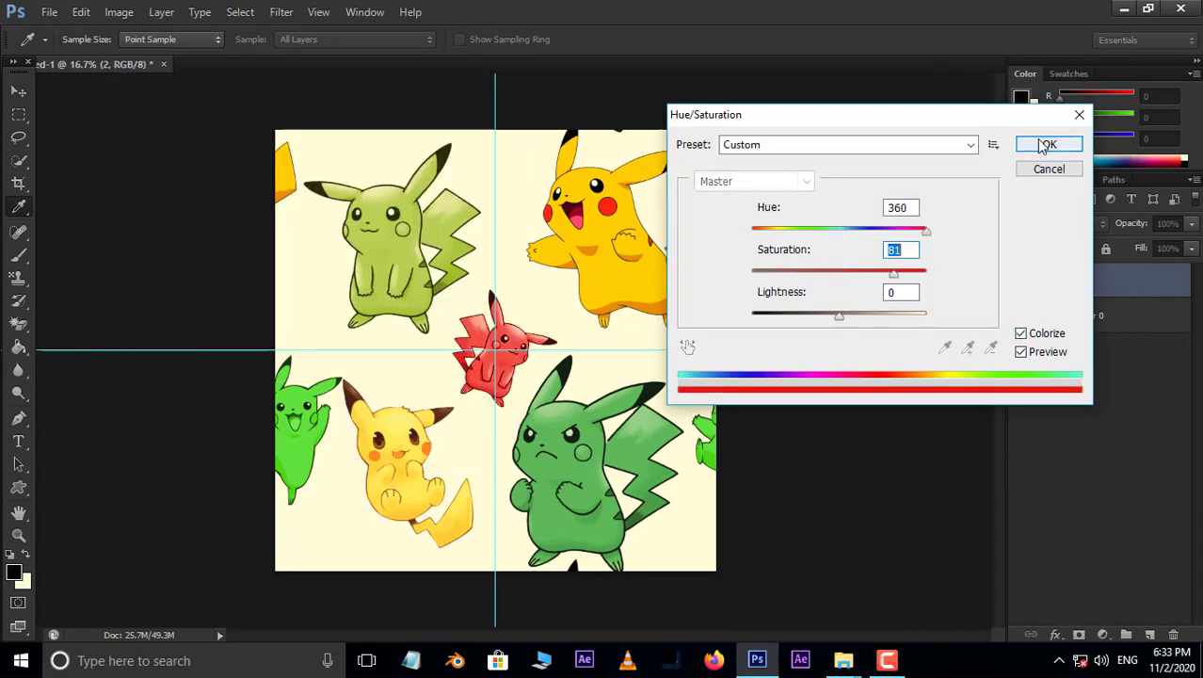
pyautogui.click(1049, 144)
# Step: Duplicate the red Pikachu into the gap between the olive and orange Pikachus' heads, scaled down and slightly rotated
pyautogui.rightClick(516, 339)
pyautogui.click(527, 346)
pyautogui.moveTo(509, 351); pyautogui.dragTo(530, 179)
pyautogui.hotkey('ctrl', 't')
pyautogui.moveTo(639, 147); pyautogui.dragTo(562, 69)
pyautogui.moveTo(596, 185); pyautogui.dragTo(545, 148)
pyautogui.press('Return')
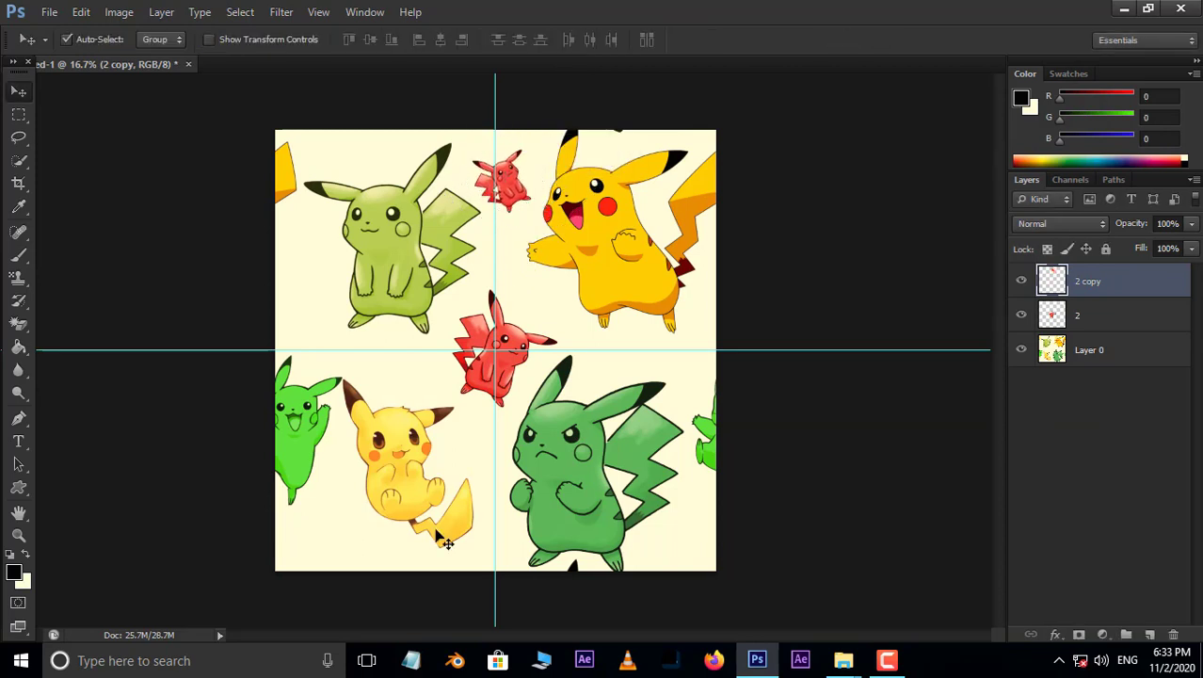
# Step: Place 5.png from the source folder below the orange Pikachu's feet, scaled to 19.22% and rotated -131.48°
pyautogui.moveTo(843, 660)
pyautogui.click(778, 624)
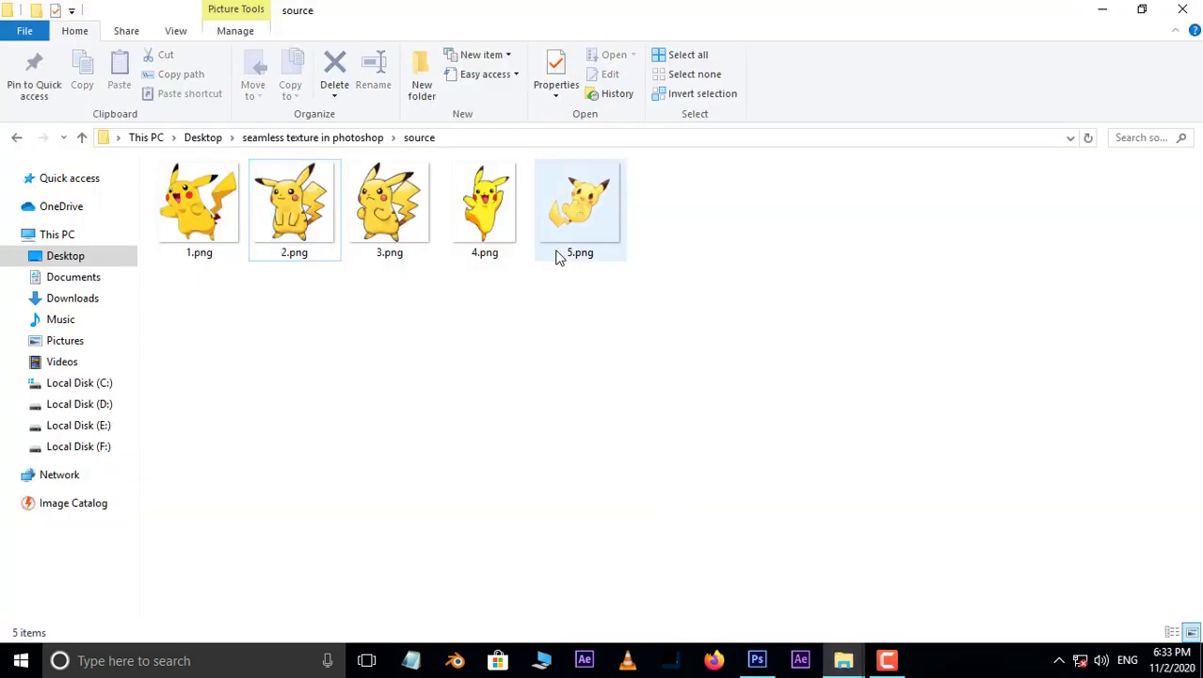
pyautogui.moveTo(559, 256); pyautogui.dragTo(563, 328)
pyautogui.moveTo(716, 131); pyautogui.dragTo(428, 311)
pyautogui.moveTo(545, 298); pyautogui.dragTo(680, 292)
pyautogui.moveTo(718, 388); pyautogui.dragTo(686, 355)
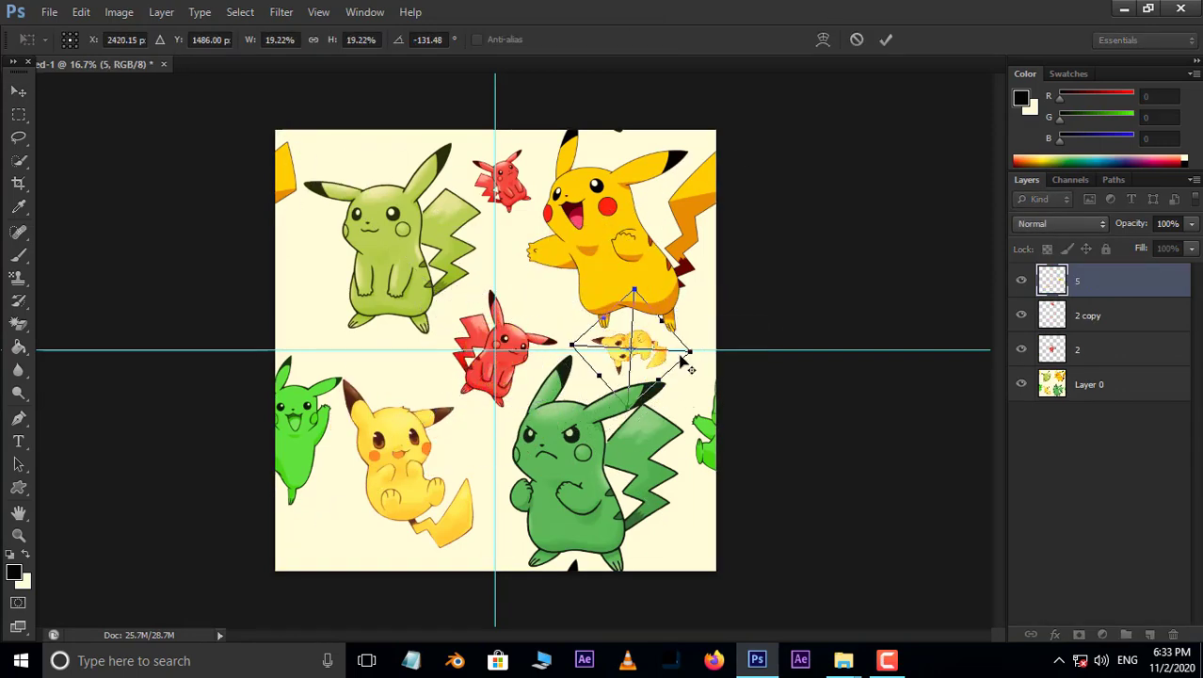
pyautogui.press('Return')
# Step: Rasterize layer 5 and colorize its small Pikachu turquoise with Hue/Saturation
pyautogui.rightClick(1098, 279)
pyautogui.click(998, 211)
pyautogui.click(119, 15)
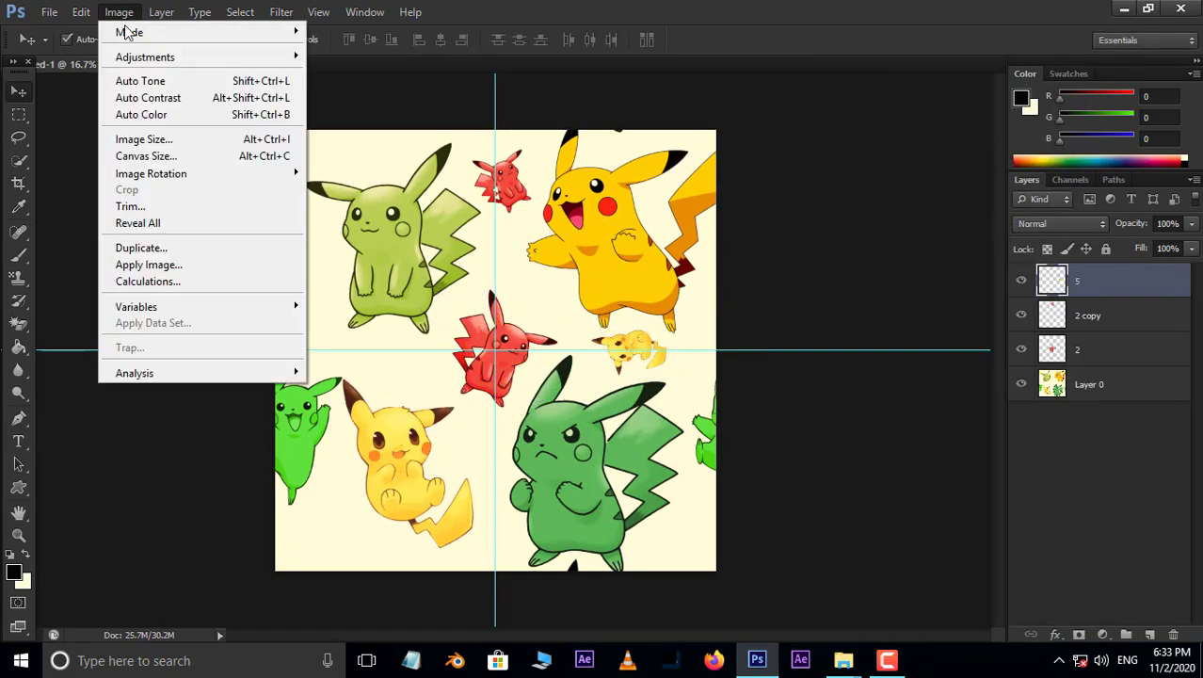
pyautogui.moveTo(147, 57)
pyautogui.click(358, 150)
pyautogui.click(1033, 335)
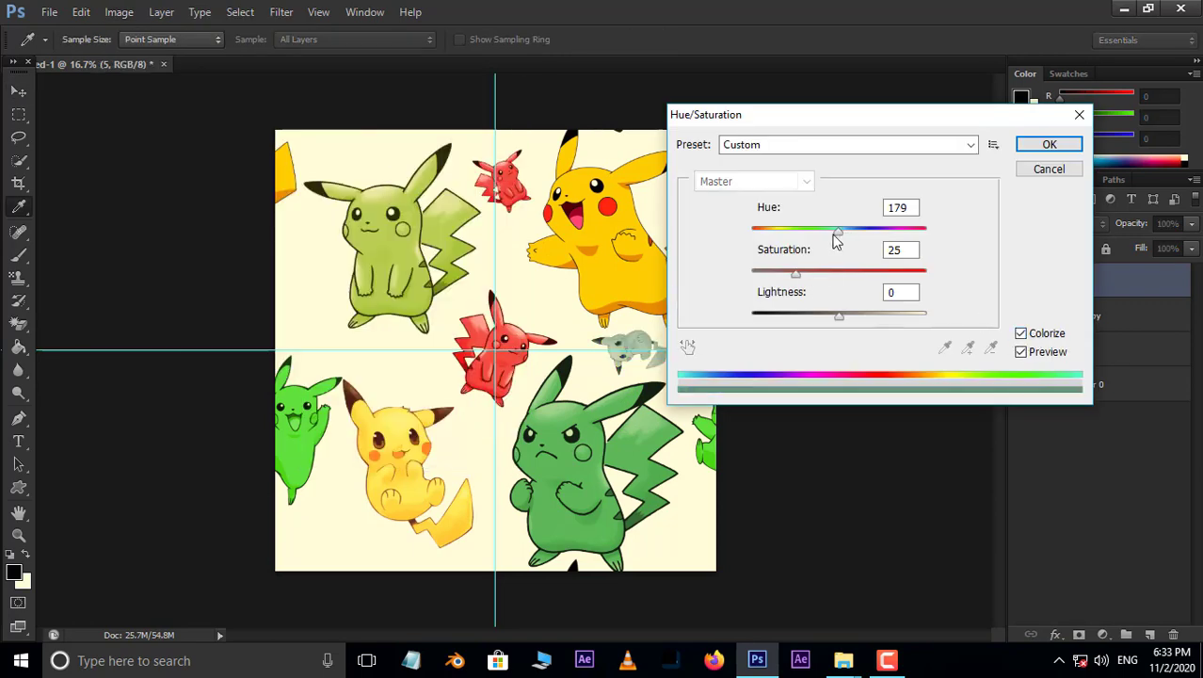
pyautogui.moveTo(835, 240); pyautogui.dragTo(828, 235)
pyautogui.click(1049, 144)
# Step: Duplicate the turquoise Pikachu into the gap between the olive and light yellow Pikachus and rotate the copy slightly
pyautogui.press('v')
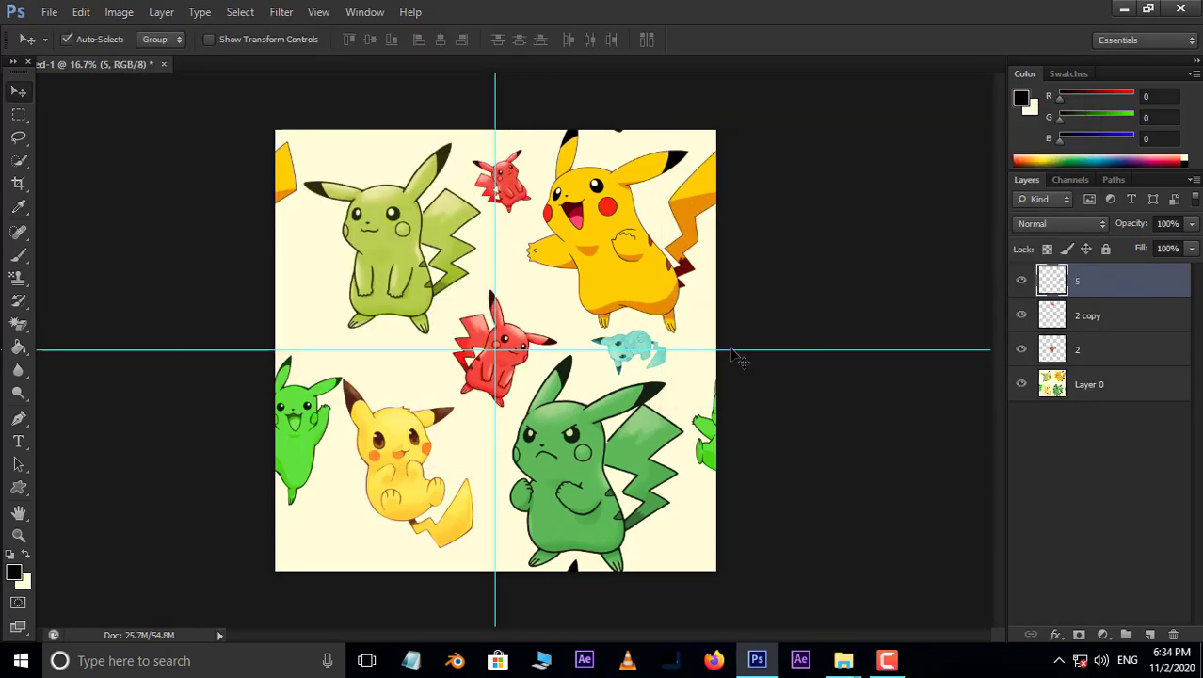
pyautogui.moveTo(635, 350); pyautogui.dragTo(509, 432)
pyautogui.hotkey('ctrl', 't')
pyautogui.press('Return')
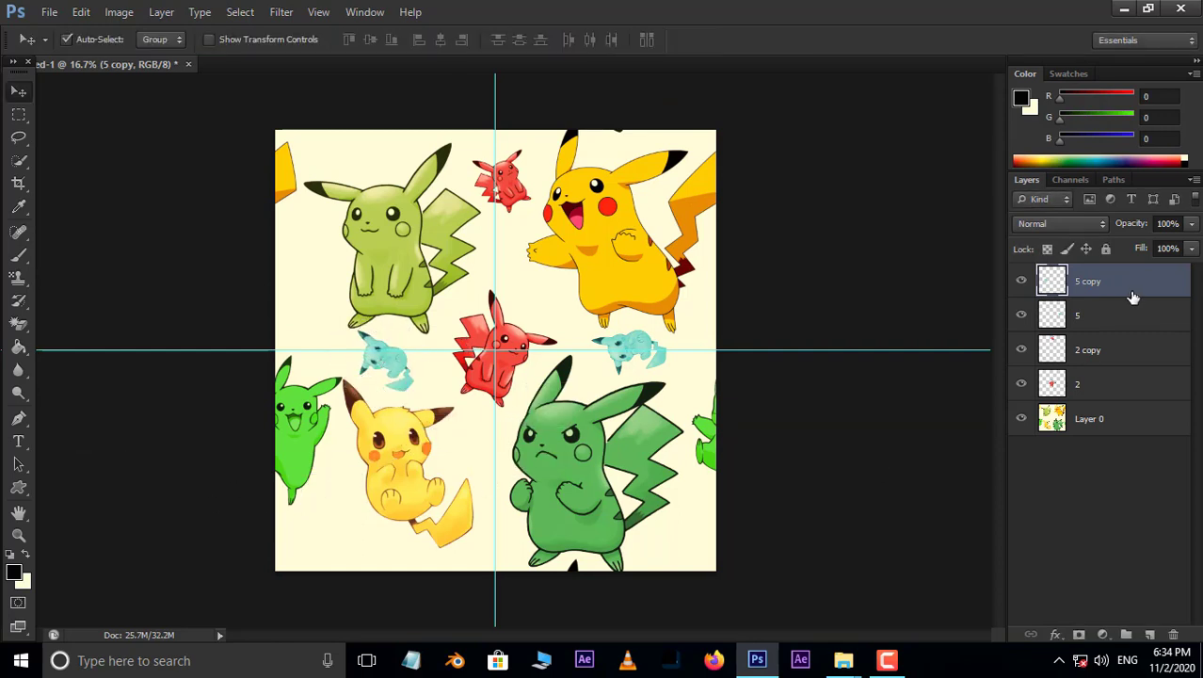
# Step: Merge all layers from 5 copy down to Layer 0 into one and clear the guides
pyautogui.keyDown('shift'); pyautogui.click(1124, 417); pyautogui.keyUp('shift')
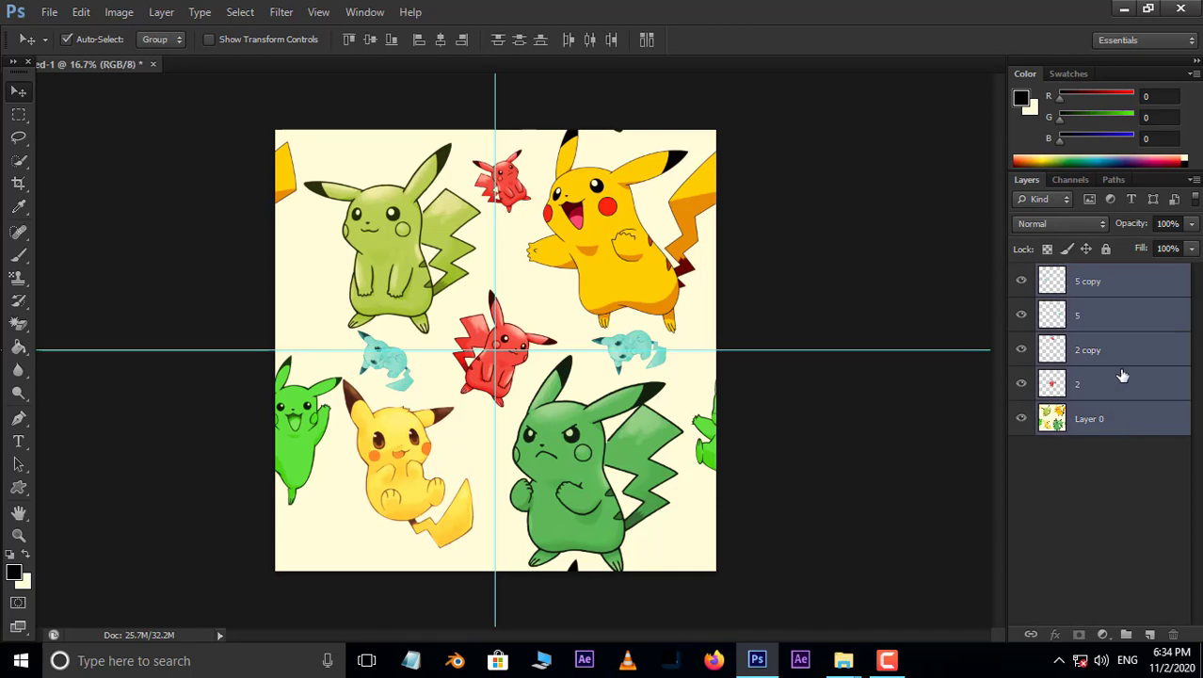
pyautogui.rightClick(1123, 374)
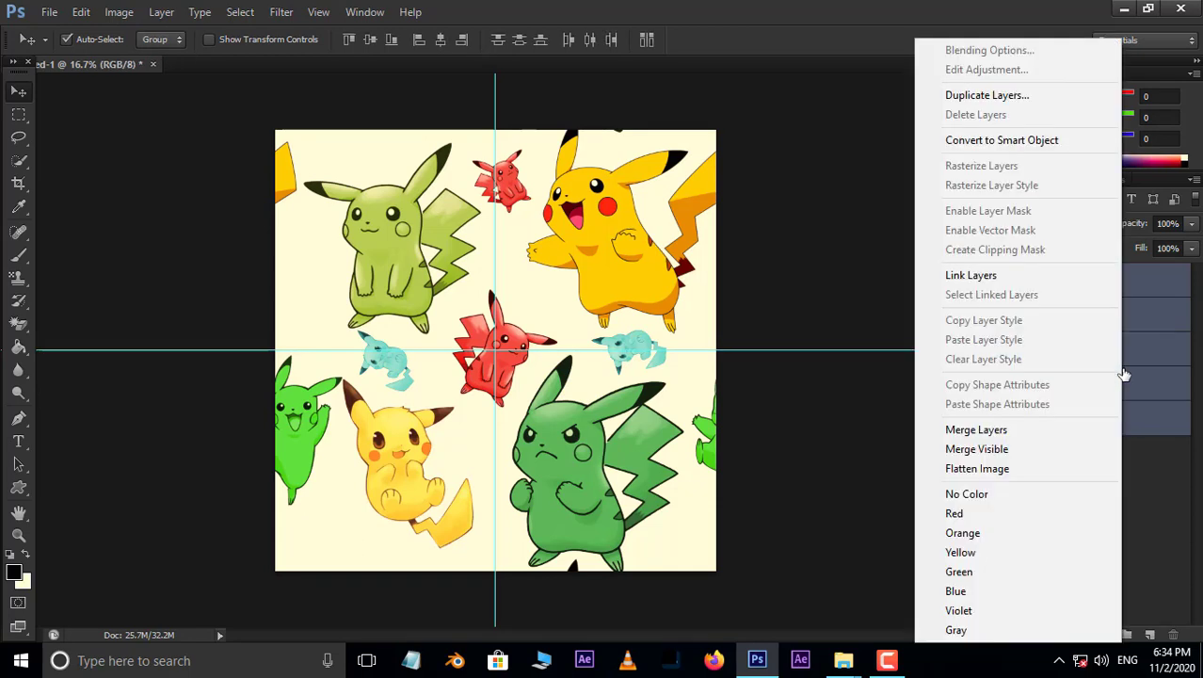
pyautogui.click(1013, 435)
pyautogui.click(316, 12)
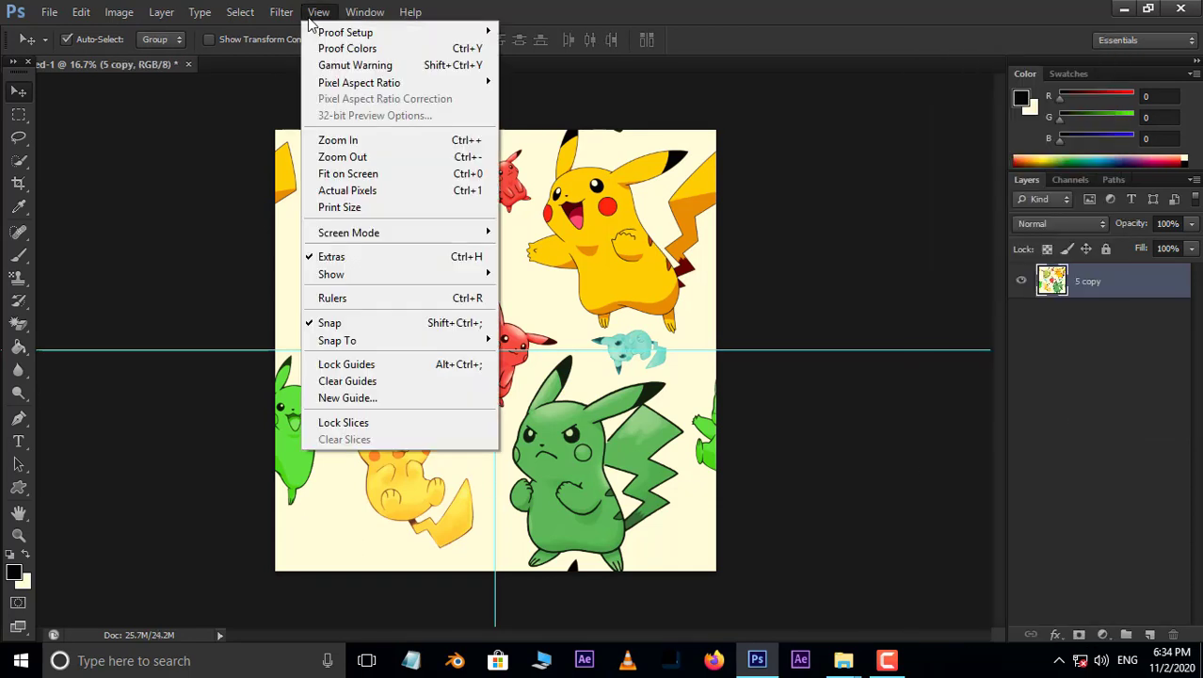
pyautogui.click(349, 381)
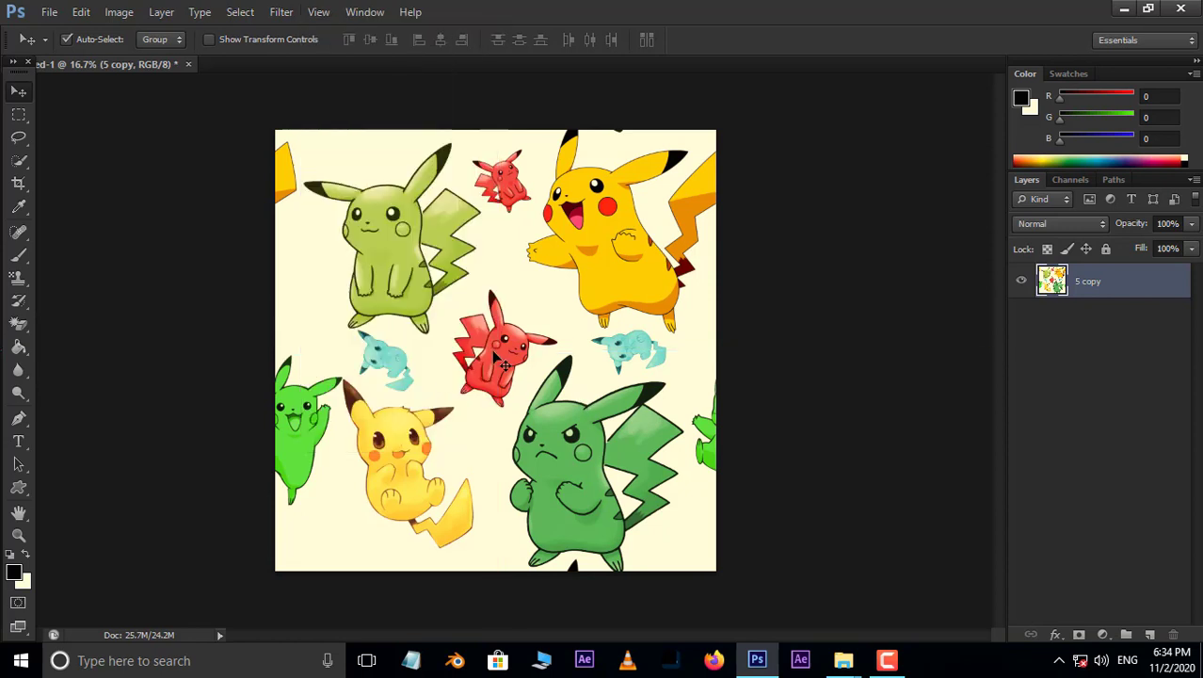
# Step: Define the finished canvas as a pattern named "my pattern"
pyautogui.click(81, 12)
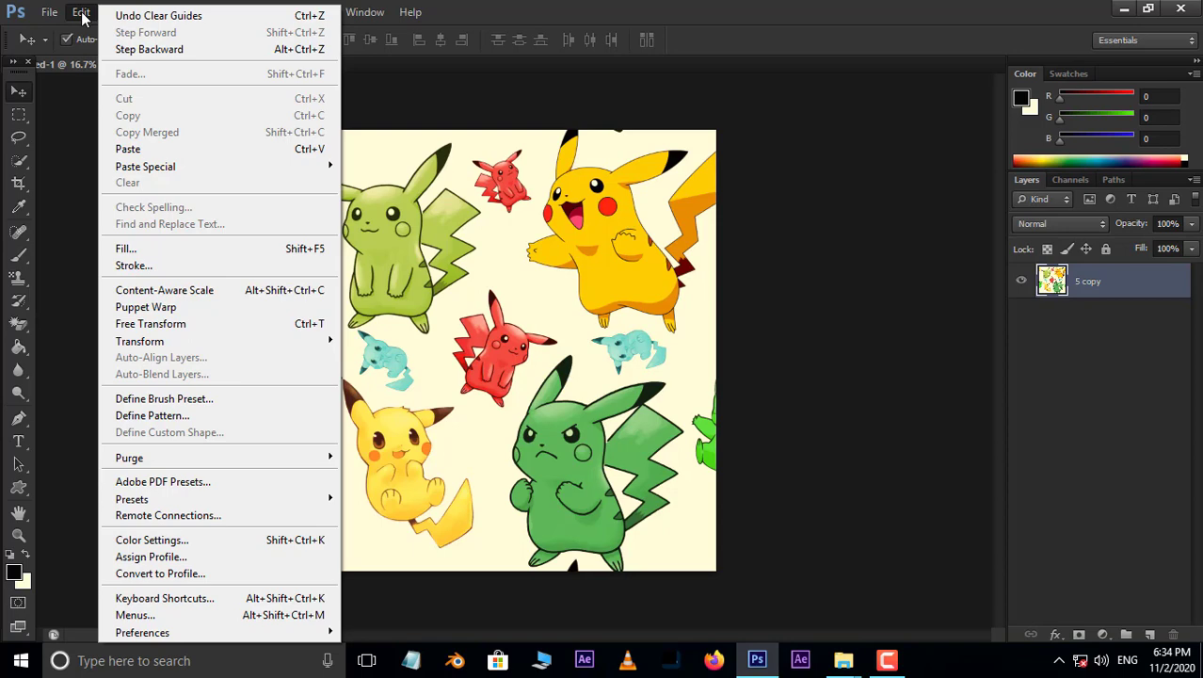
pyautogui.click(152, 415)
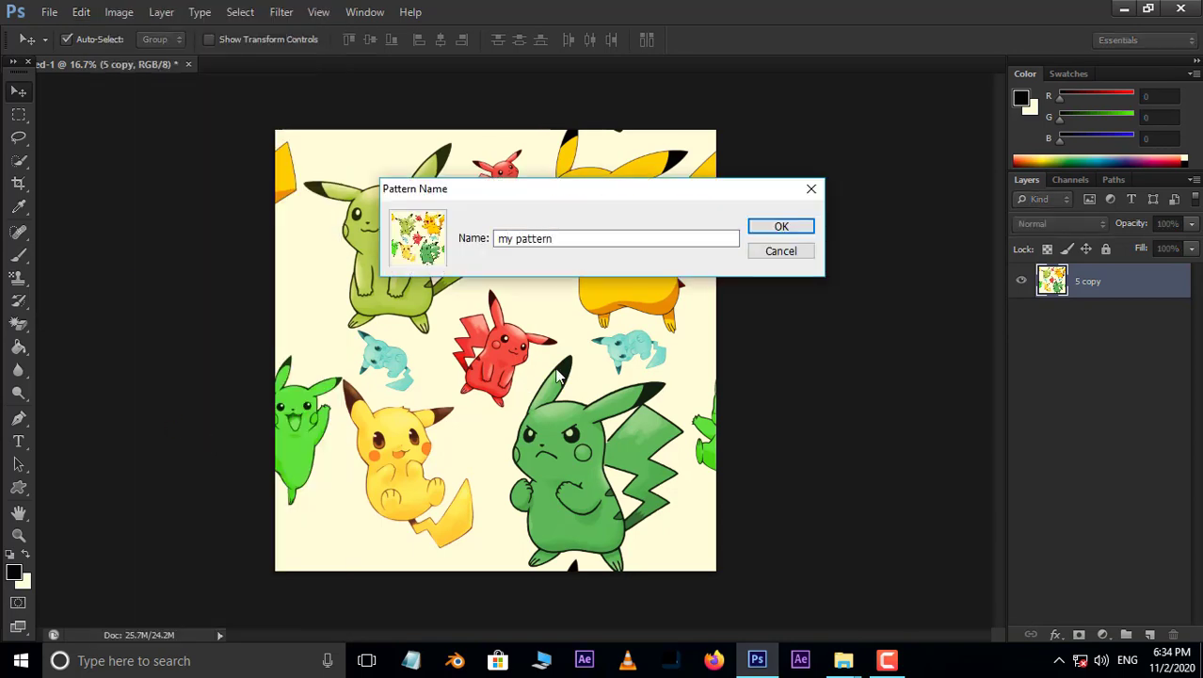
pyautogui.click(781, 227)
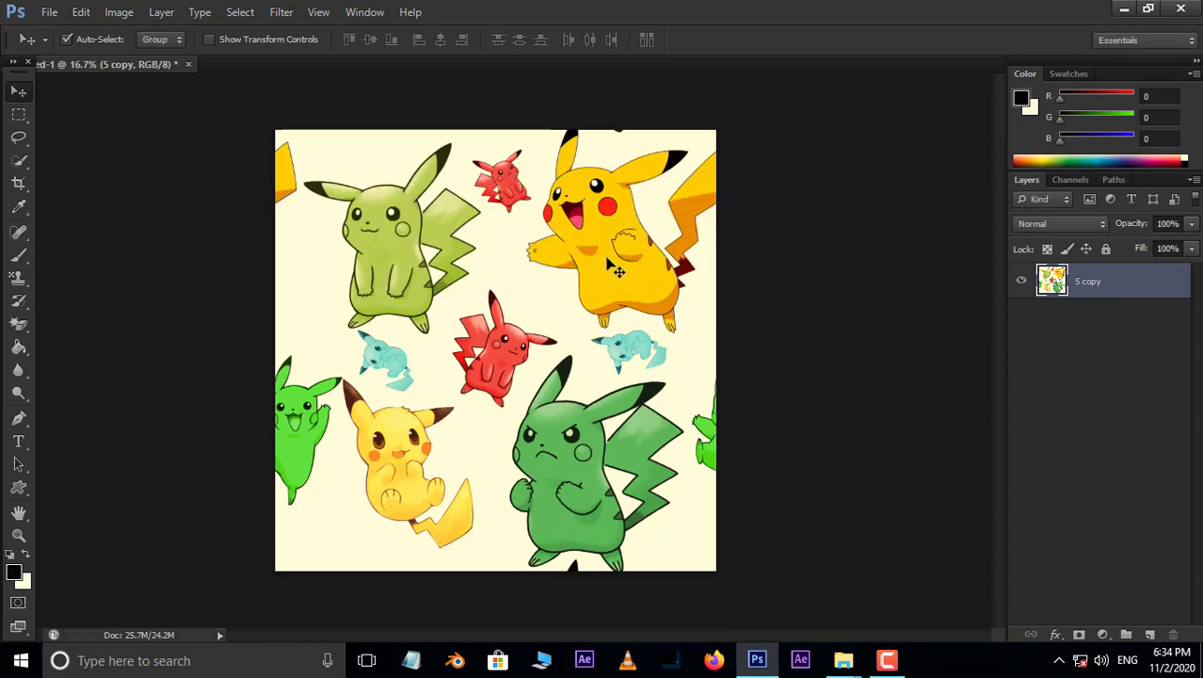
# Step: Create a new document 30 inches wide and 30 inches high at 300 pixels/inch
pyautogui.click(49, 11)
pyautogui.click(37, 32)
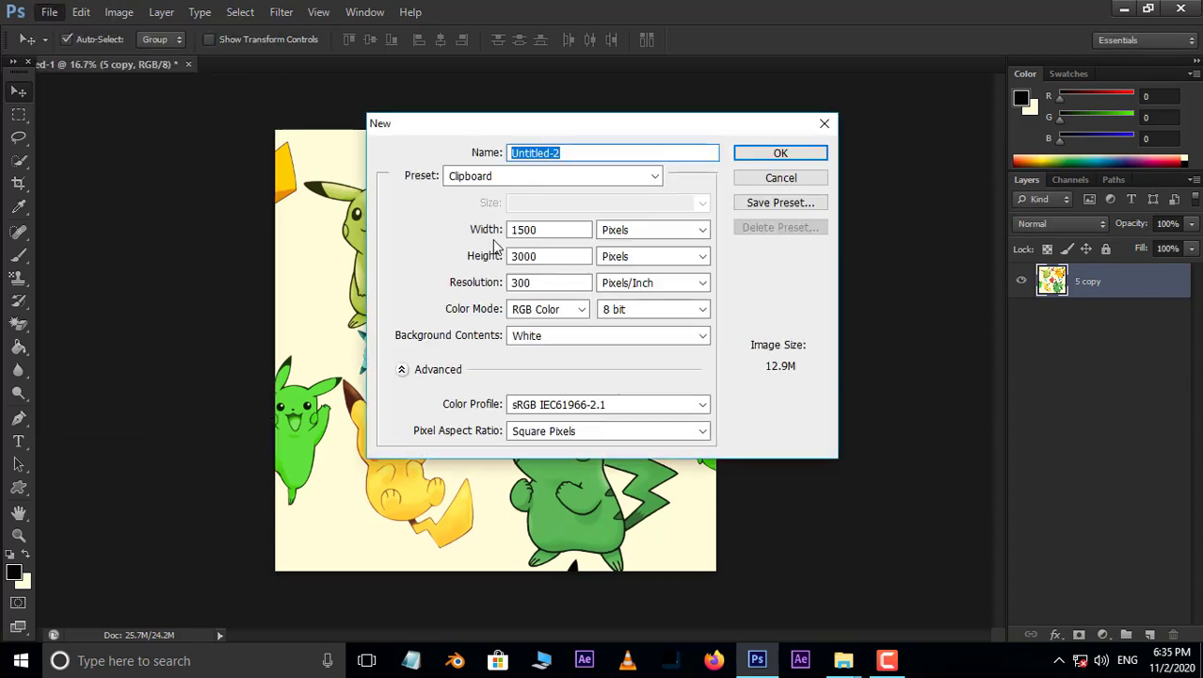
pyautogui.click(674, 236)
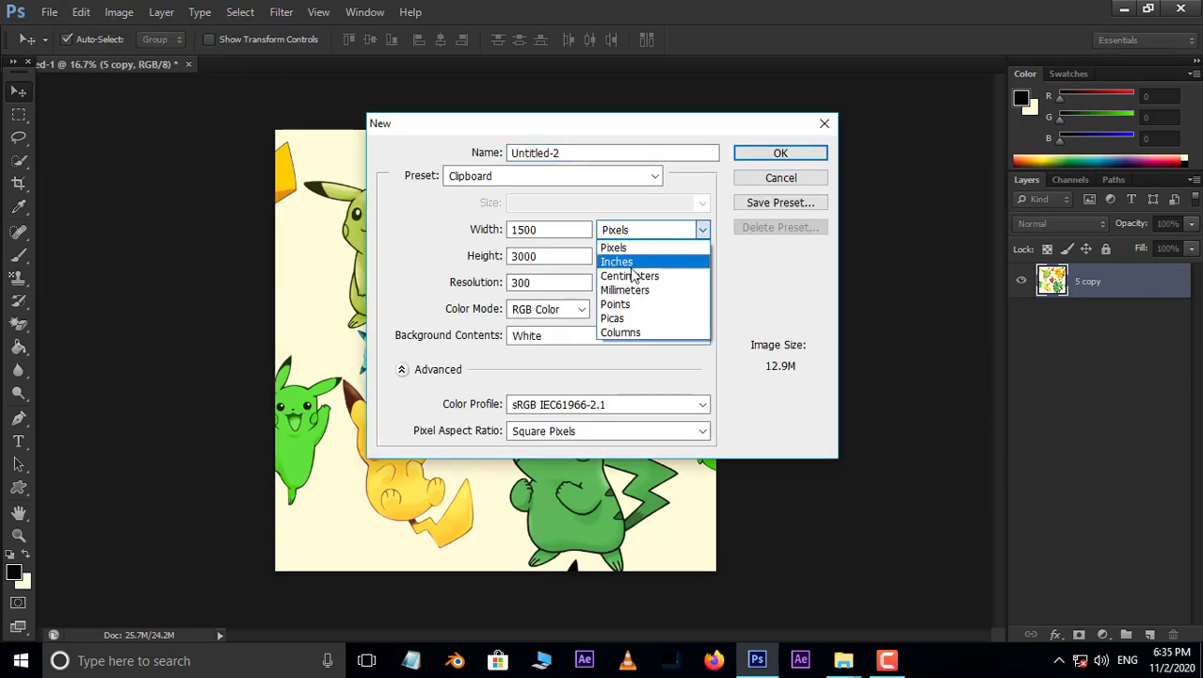
pyautogui.click(654, 257)
pyautogui.click(546, 228)
pyautogui.press('BackSpace')
pyautogui.write('3')
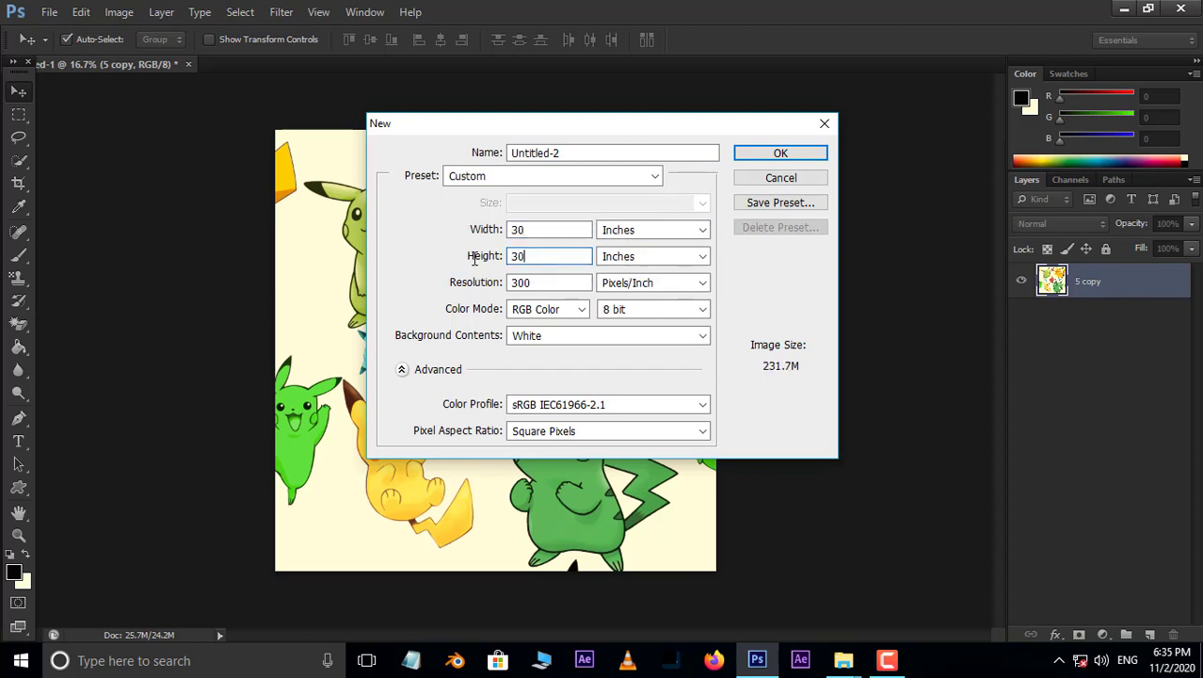
pyautogui.click(796, 156)
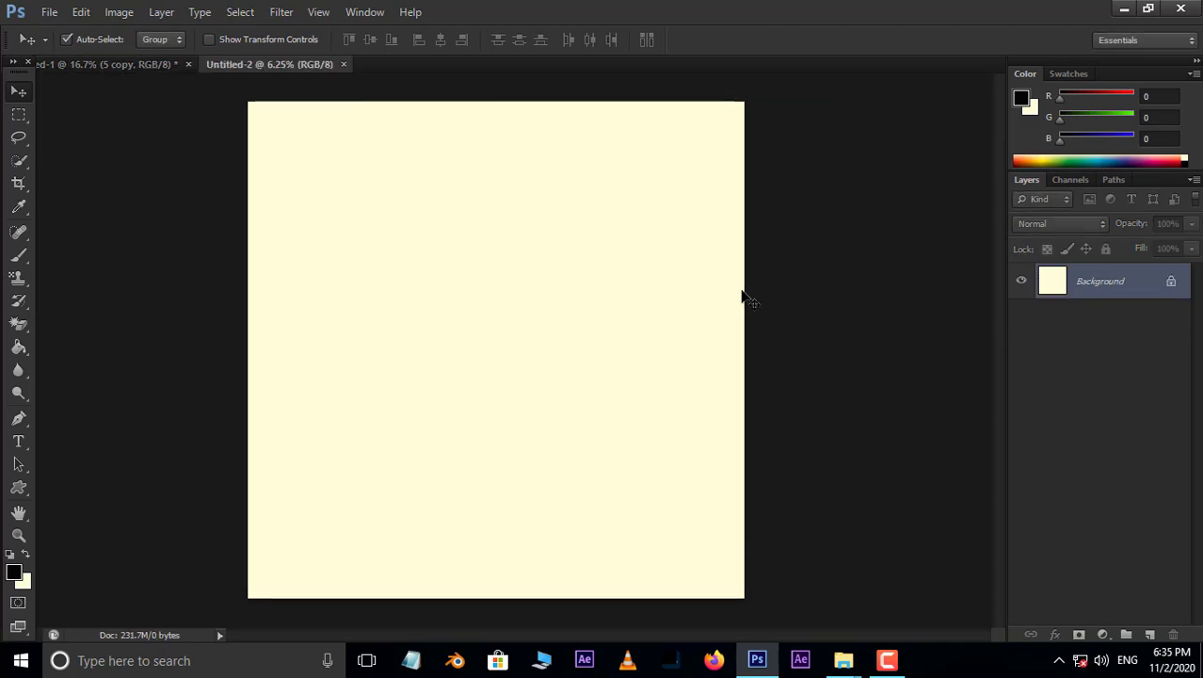
# Step: Paint the whole new canvas with the newly defined Pikachu pattern using the Pattern Stamp tool and a brush size of 5000
pyautogui.click(7, 280)
pyautogui.click(98, 296)
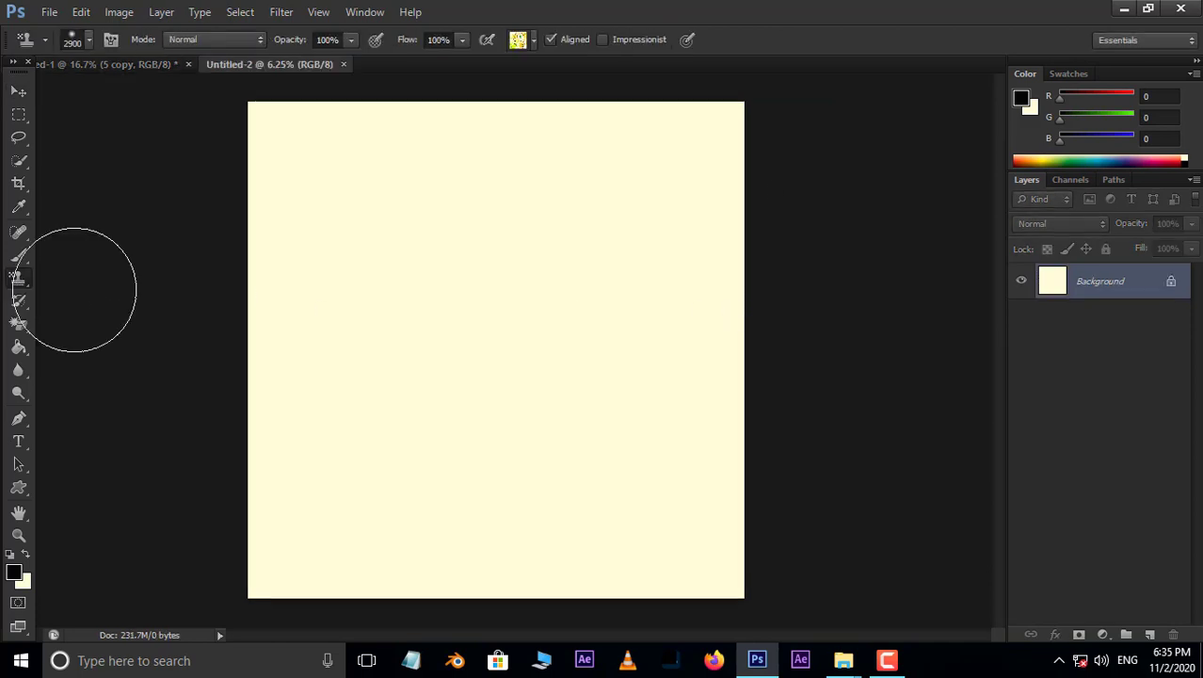
pyautogui.click(532, 43)
pyautogui.click(492, 108)
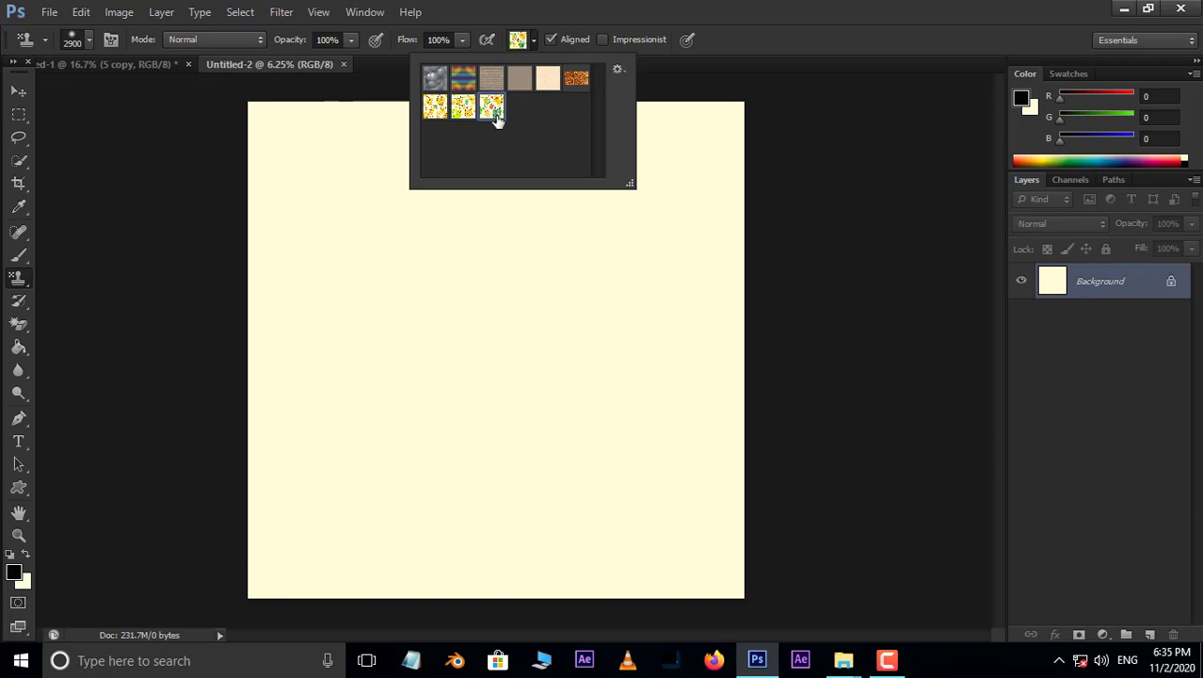
pyautogui.click(539, 317)
pyautogui.press(']')
pyautogui.press(']')
pyautogui.press(']')
pyautogui.press(']')
pyautogui.press(']')
pyautogui.press(']')
pyautogui.press(']')
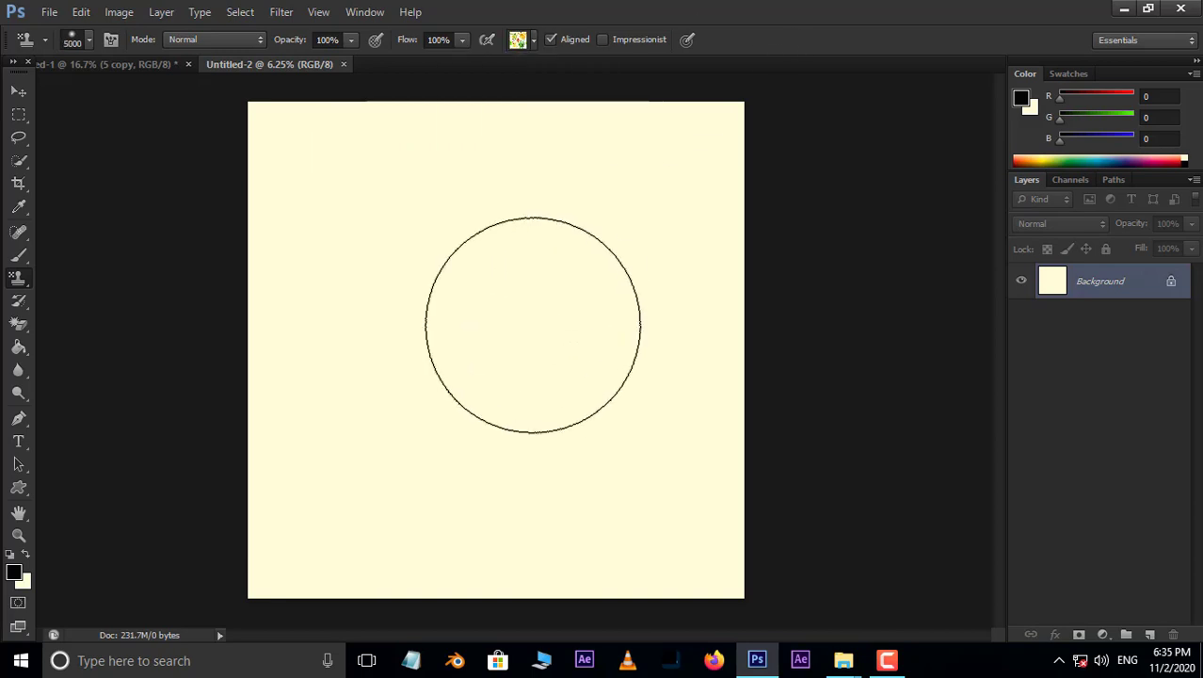
pyautogui.moveTo(349, 282)
pyautogui.mouseDown()
pyautogui.moveTo(596, 167)
pyautogui.moveTo(298, 393)
pyautogui.moveTo(268, 541)
pyautogui.moveTo(508, 396)
pyautogui.moveTo(574, 405)
pyautogui.mouseUp()
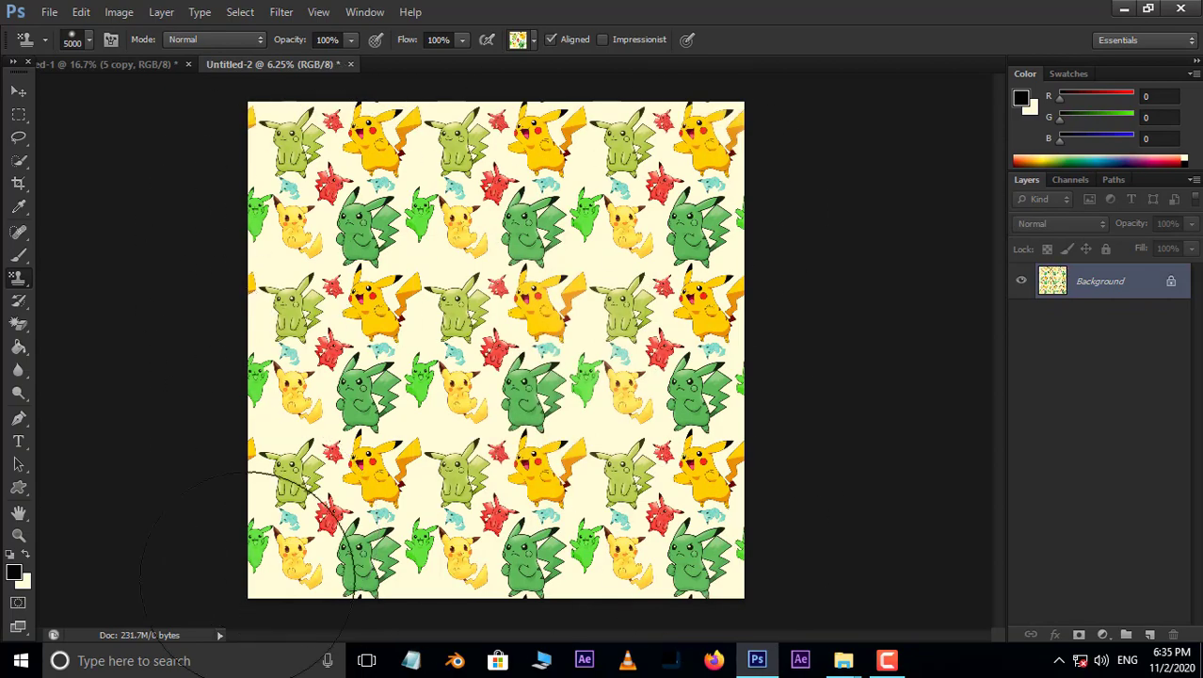
pyautogui.click(17, 92)
pyautogui.hotkey('ctrl', '+')
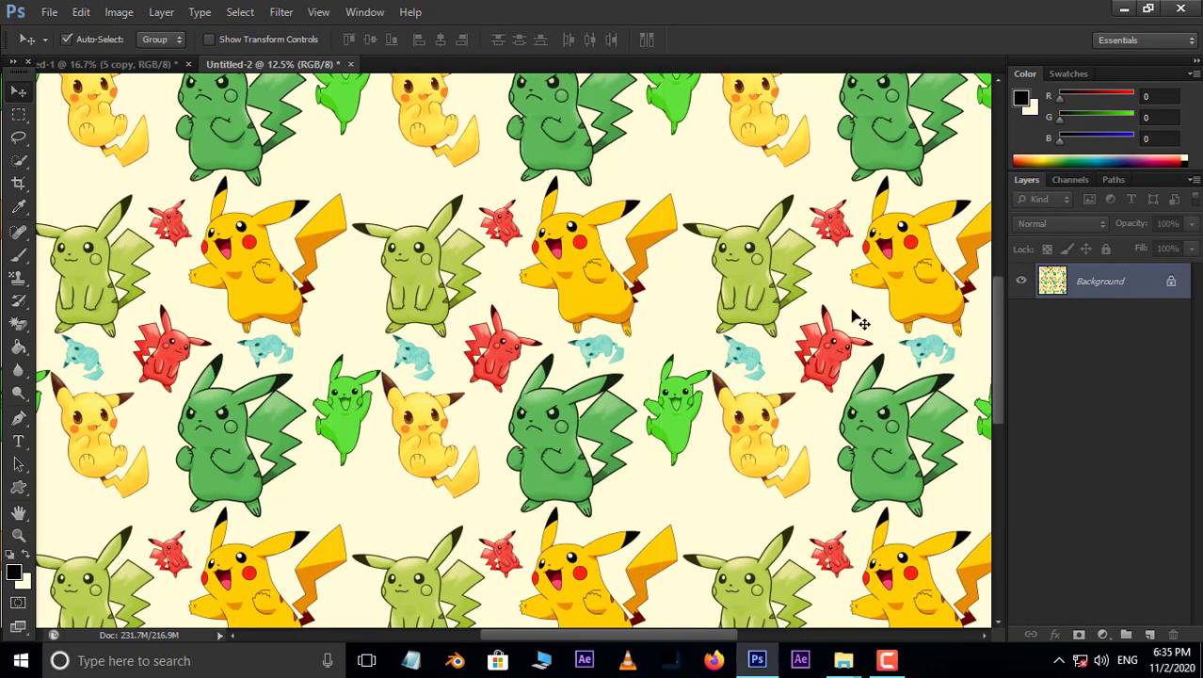
pyautogui.moveTo(854, 318); pyautogui.dragTo(641, 471)
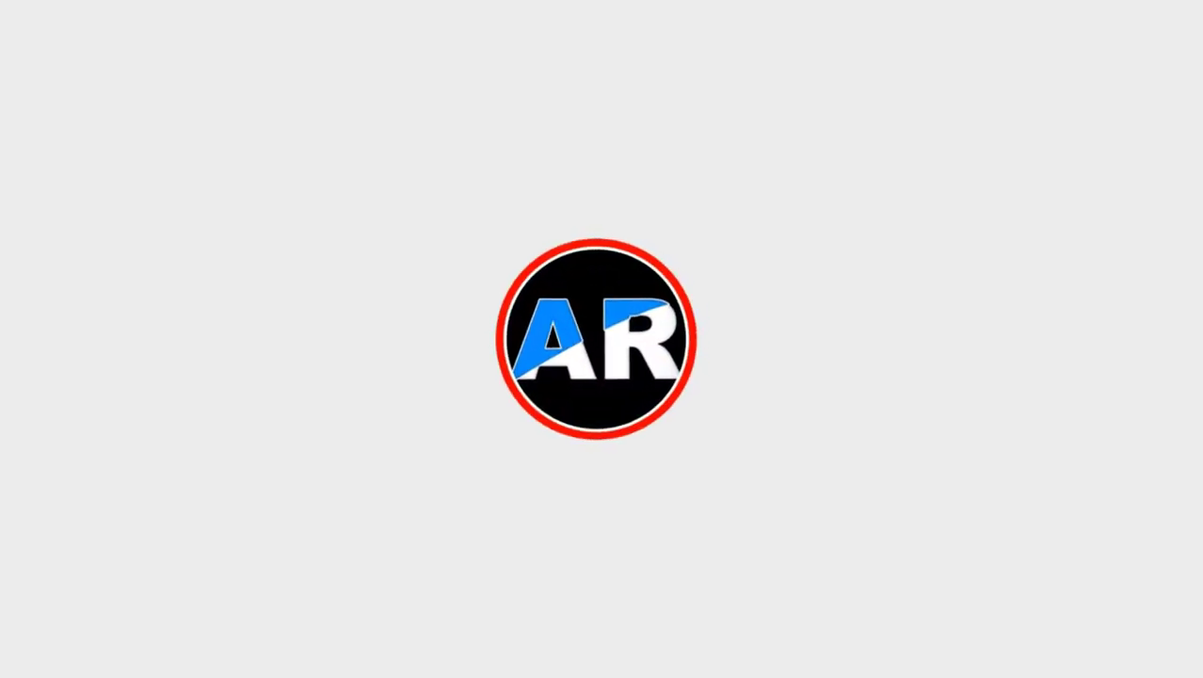